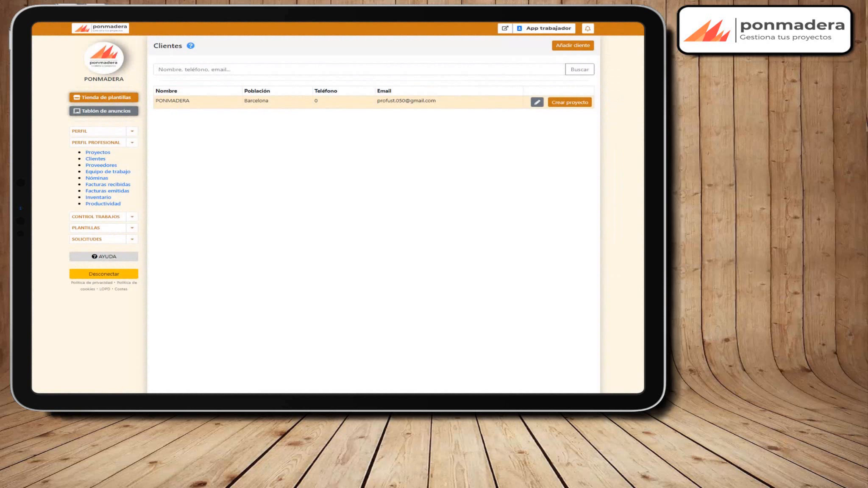
# Add a new client with the name CLIENTE NUEVO, leaving the other details at their defaults
pyautogui.click(575, 47)
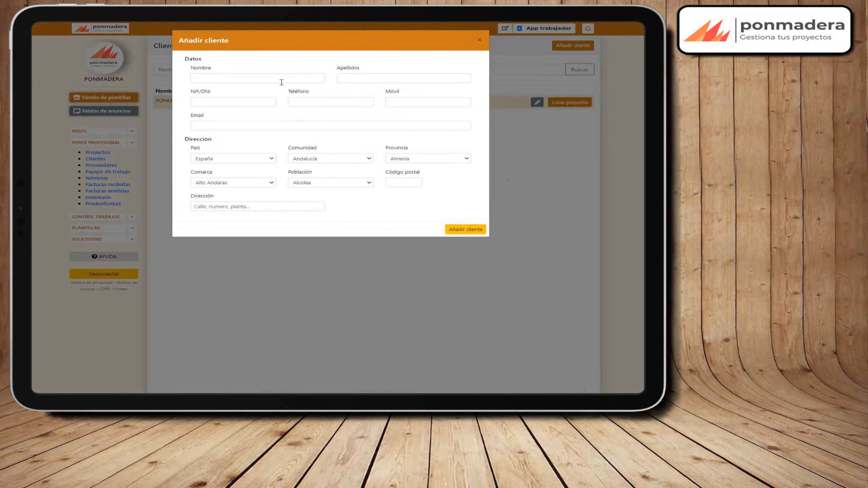
pyautogui.click(281, 79)
pyautogui.write('CLIENTE ')
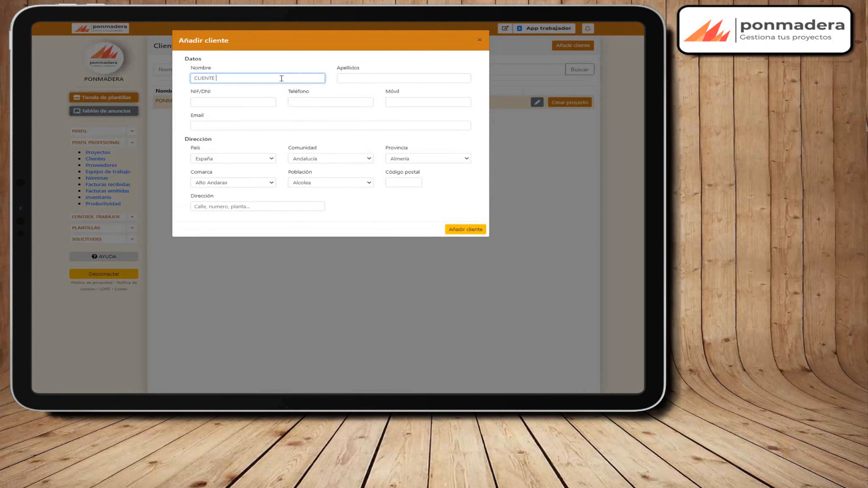
pyautogui.write('NUEVO')
pyautogui.click(466, 230)
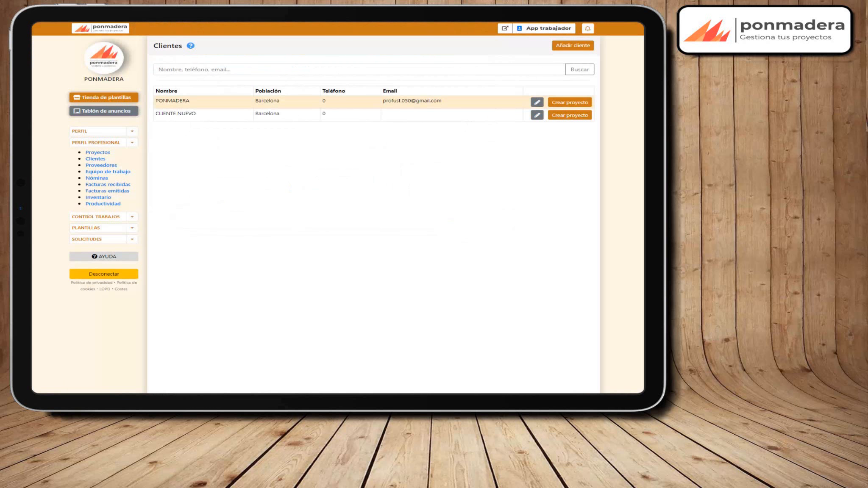
# Review the edit form of the client CLIENTE NUEVO and the client search field
pyautogui.click(536, 116)
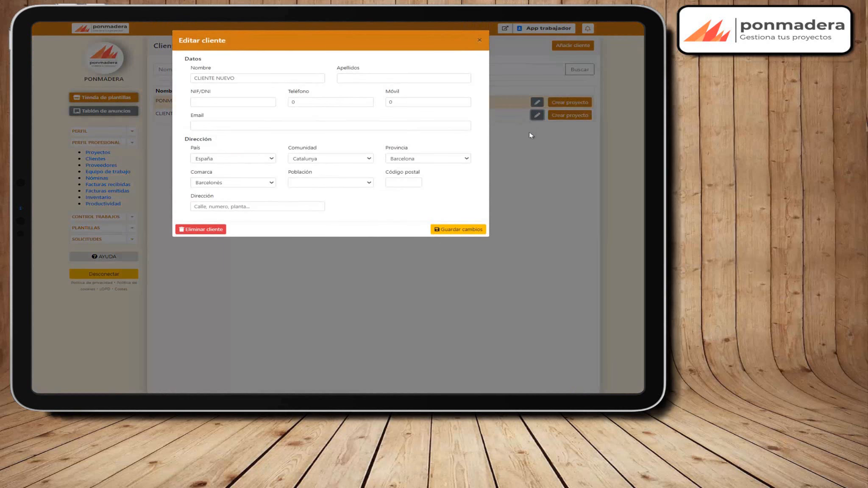
pyautogui.click(479, 40)
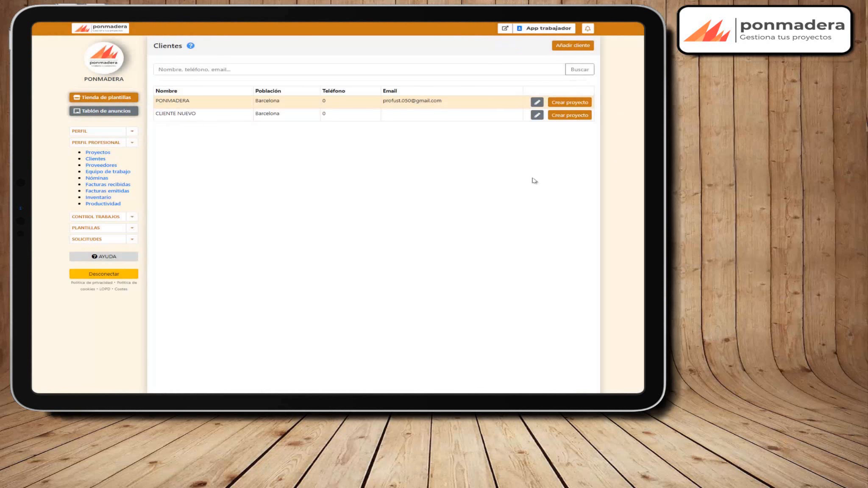
pyautogui.click(508, 68)
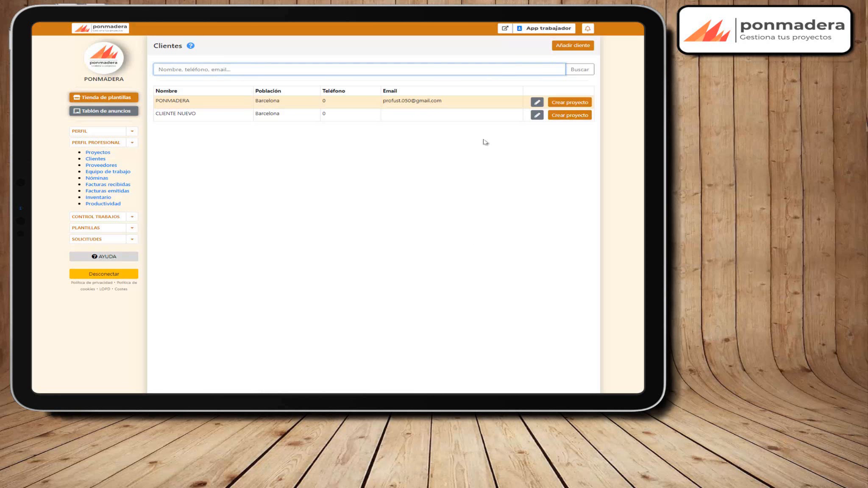
pyautogui.click(469, 251)
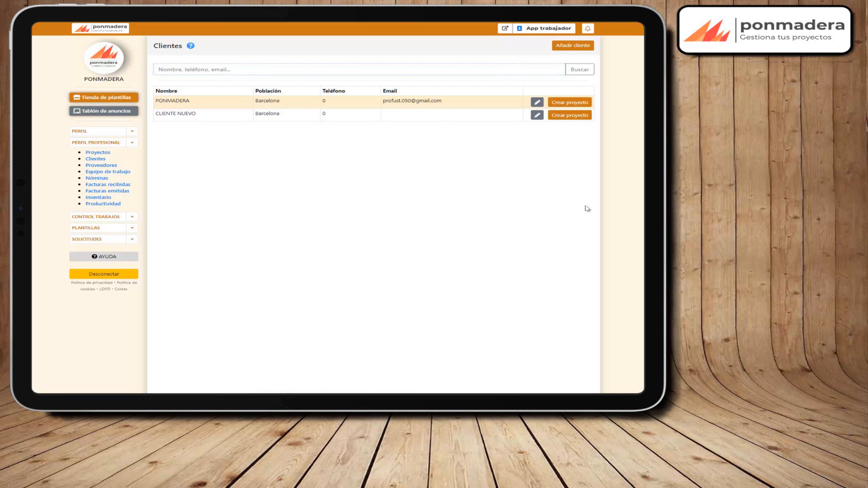
# Start a new project for CLIENTE NUEVO with the reference PROYECTO NUEVO
pyautogui.click(569, 115)
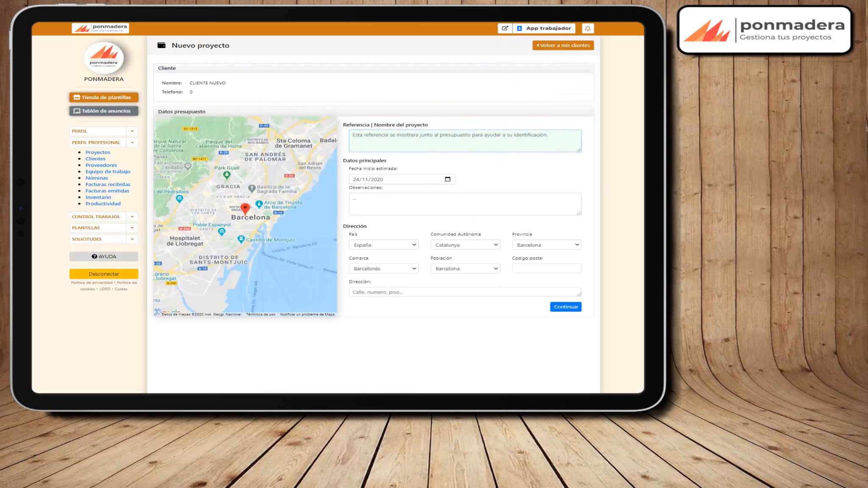
pyautogui.click(368, 142)
pyautogui.write('PROY')
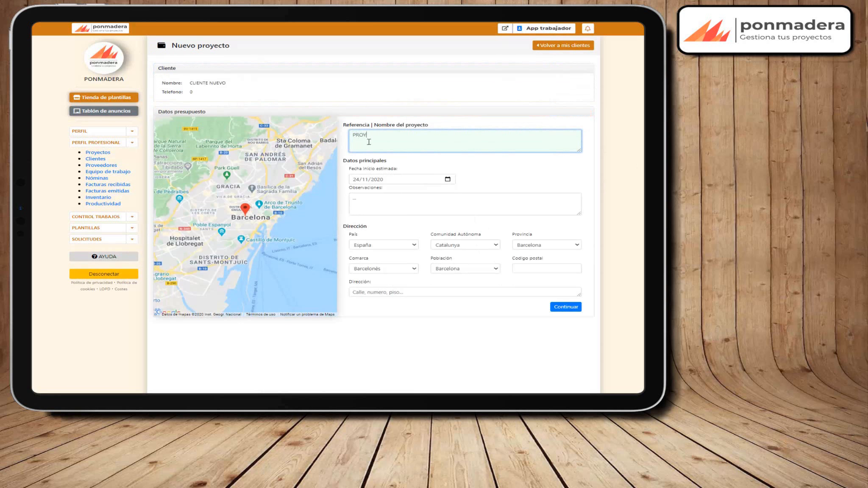
pyautogui.write('ECTO NUEVO')
# Enter the observation "Ascensor pequeño, tenemos que subir el material por la escalera" and create the project
pyautogui.click(384, 200)
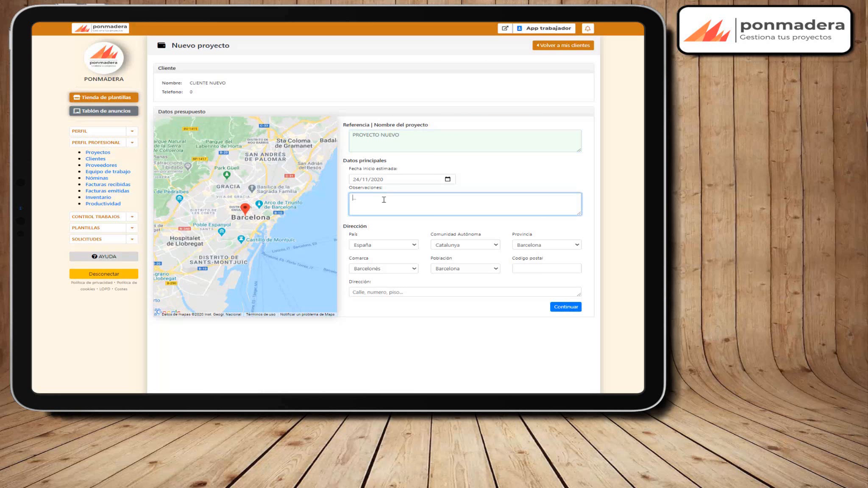
pyautogui.click(476, 183)
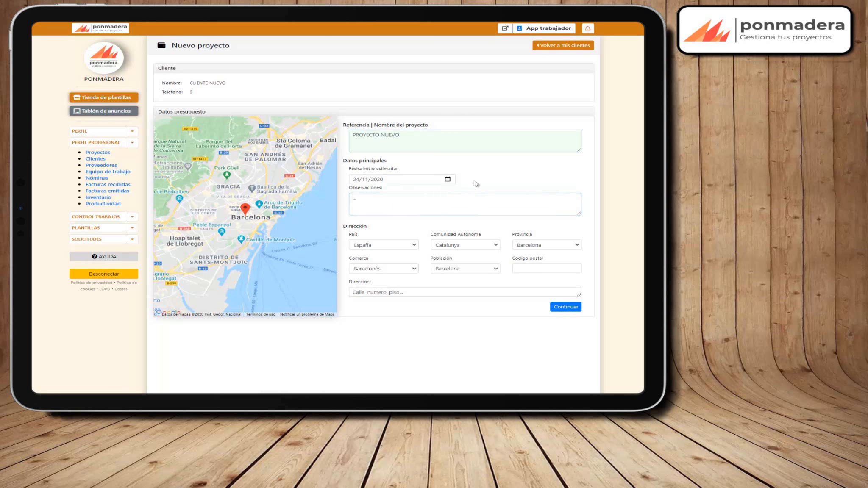
pyautogui.click(399, 180)
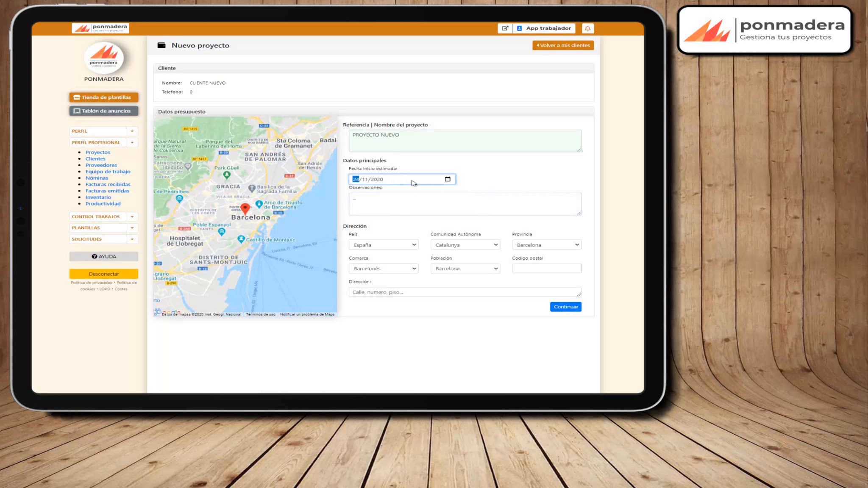
pyautogui.click(413, 197)
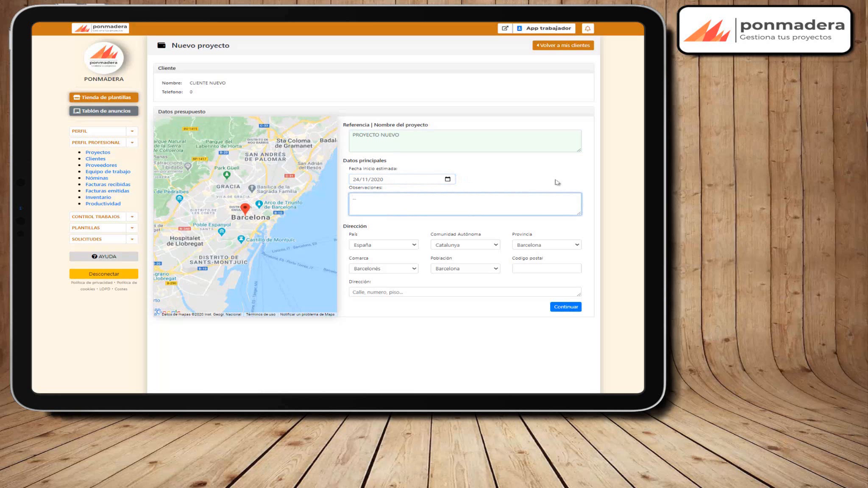
pyautogui.write('Ascensor pe')
pyautogui.write('queño')
pyautogui.write(', tenemos que subior')
pyautogui.write('r e')
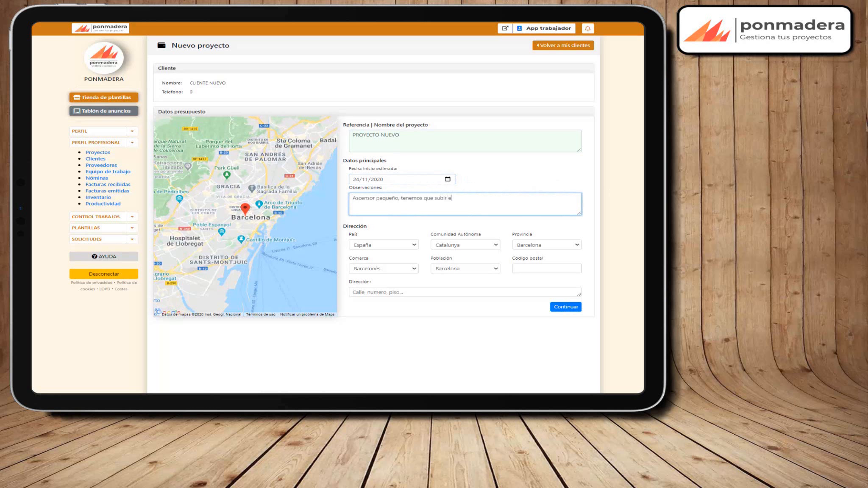
pyautogui.write('l material por la escalera')
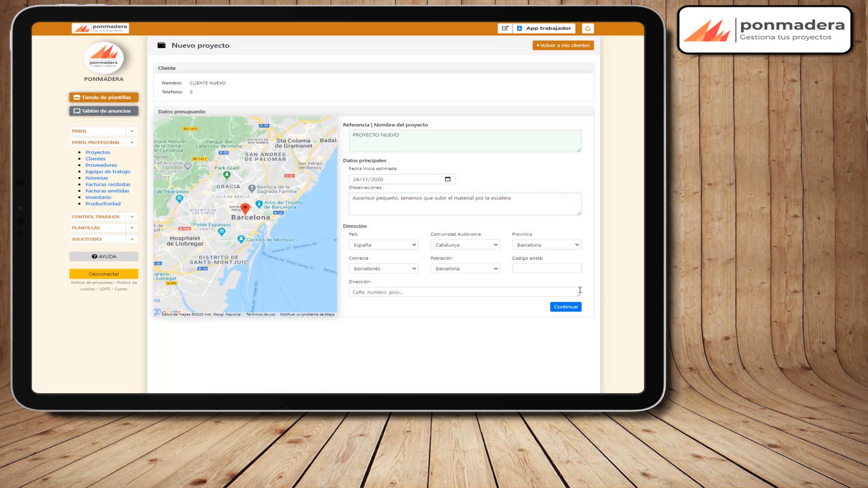
pyautogui.click(569, 308)
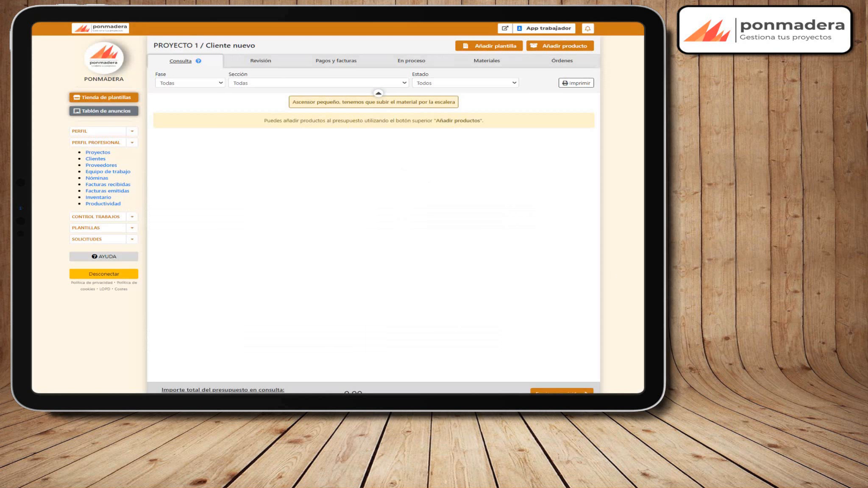
# Collapse the project's filter area and expand it again
pyautogui.click(379, 93)
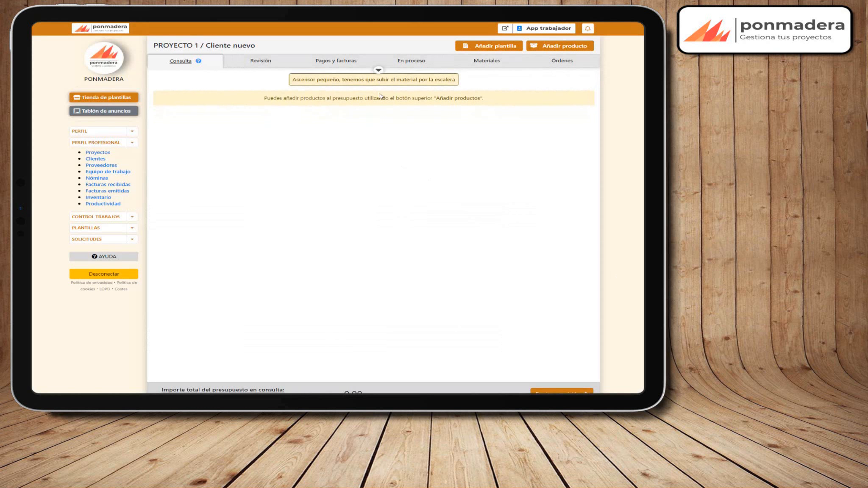
pyautogui.click(378, 71)
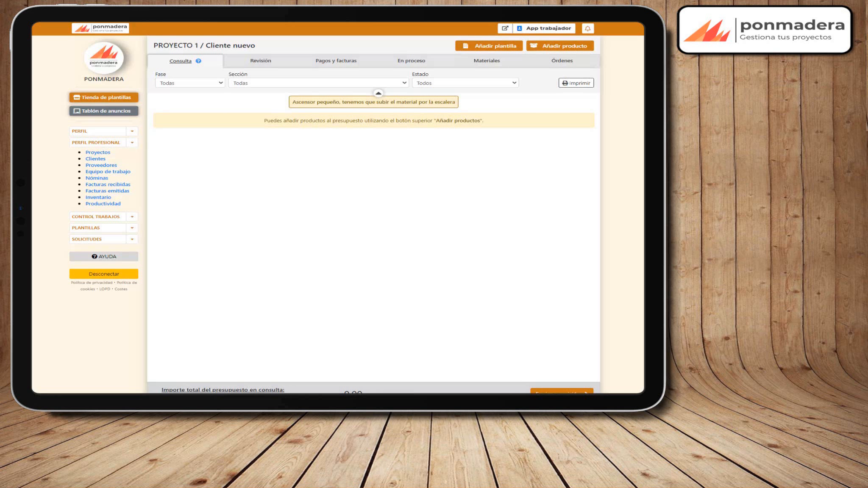
# Start a new product in the project and create the section Puertas for it, keeping phase 1
pyautogui.click(564, 46)
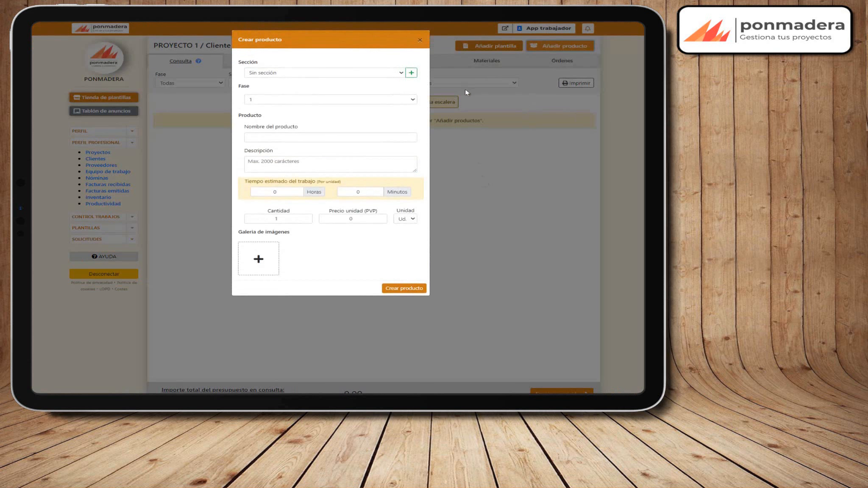
pyautogui.click(411, 73)
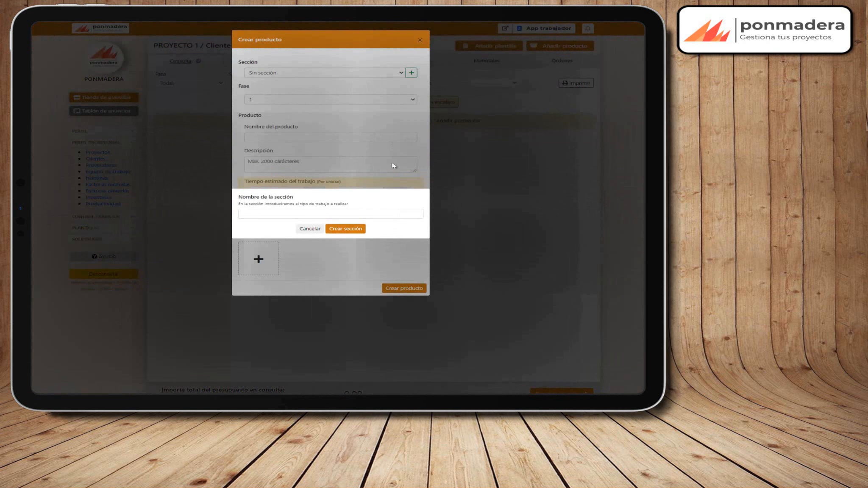
pyautogui.click(393, 215)
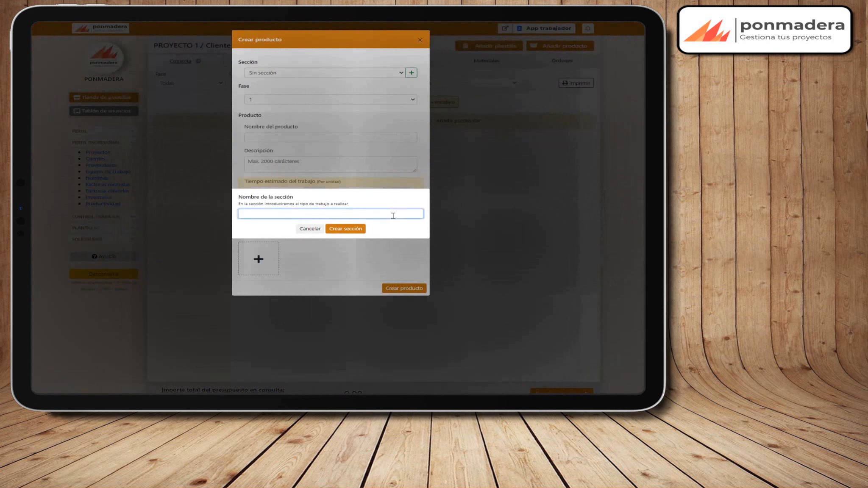
pyautogui.write('Puertas')
pyautogui.click(346, 229)
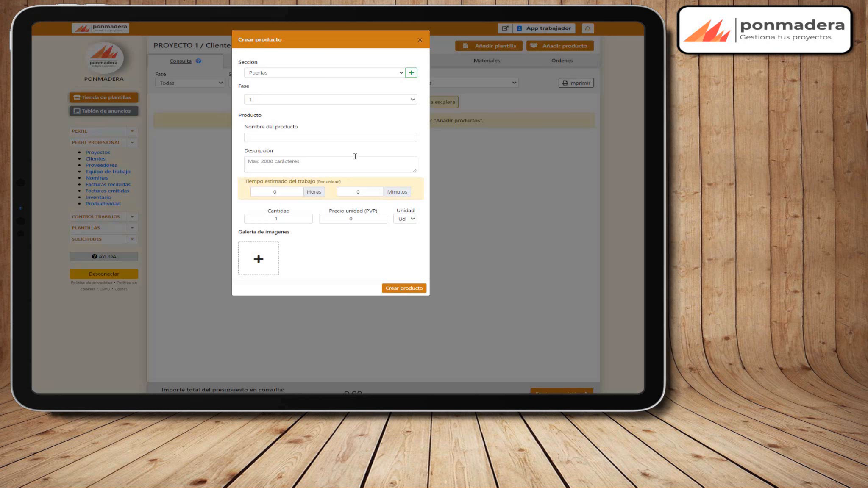
pyautogui.click(363, 100)
pyautogui.click(363, 101)
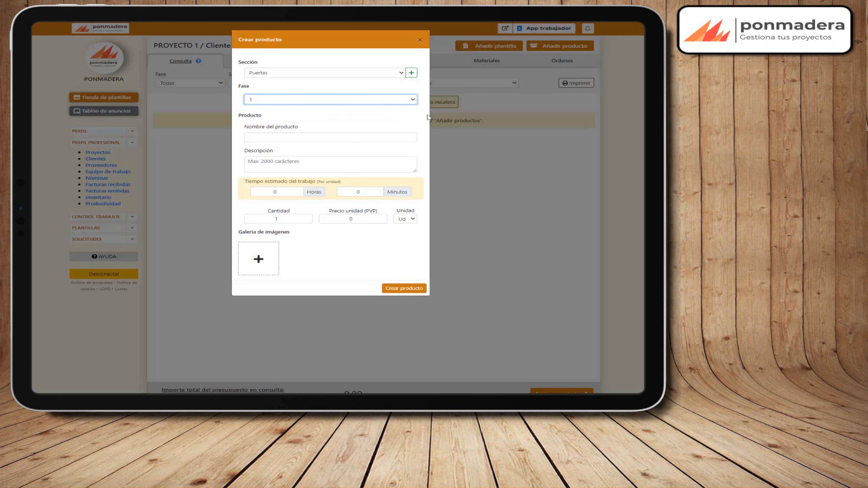
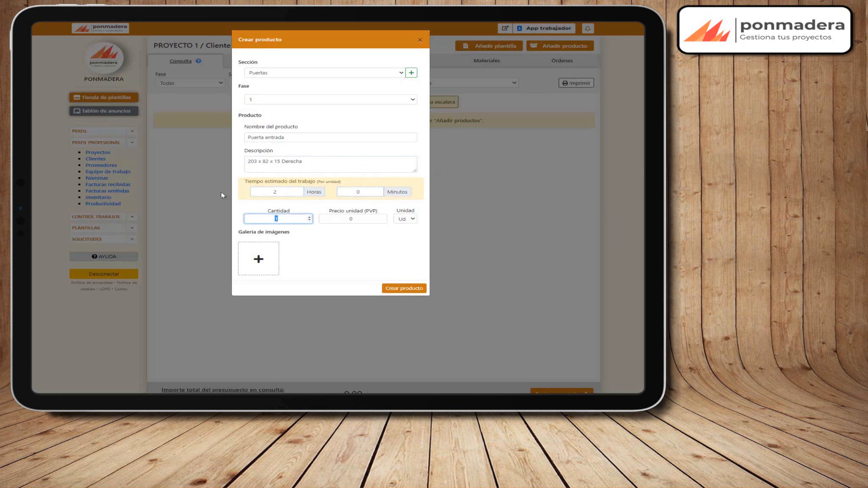
# Set the unit price of Puerta entrada to 550, attach the image entrada and create the product
pyautogui.press('Tab')
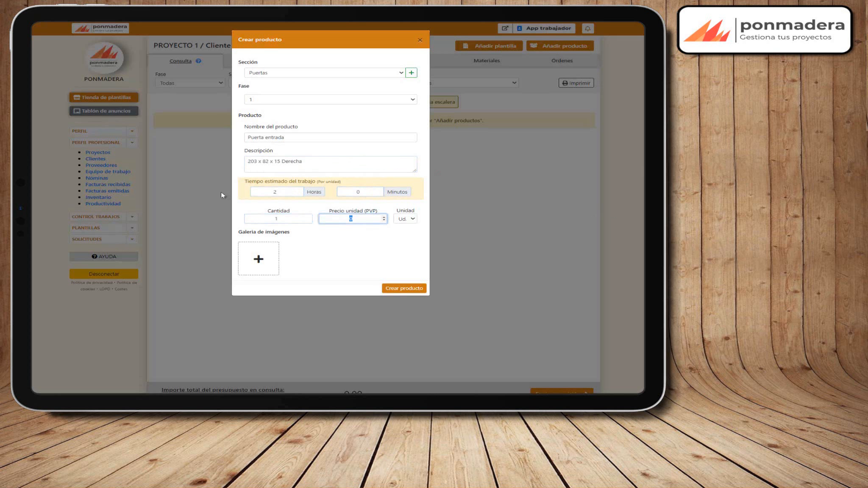
pyautogui.write('550')
pyautogui.click(258, 261)
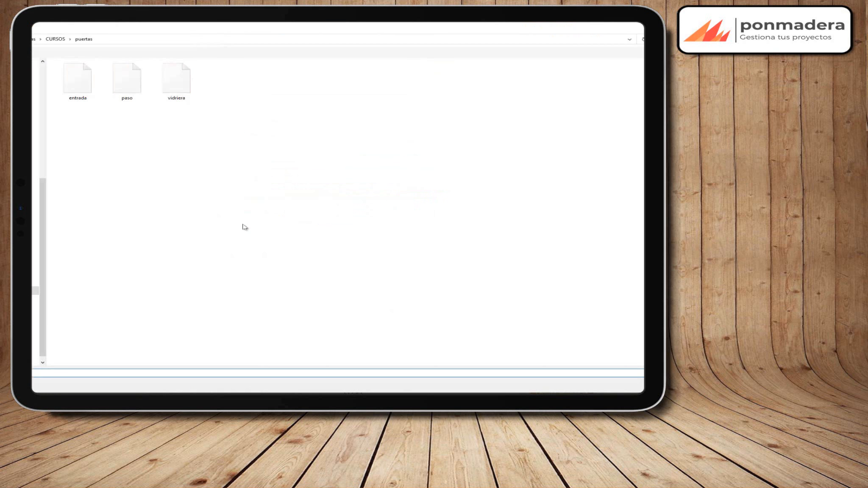
pyautogui.doubleClick(84, 82)
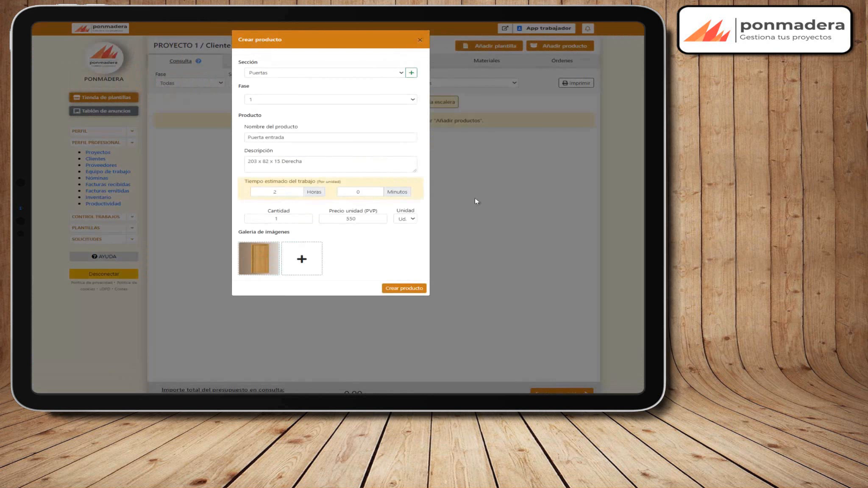
pyautogui.click(409, 293)
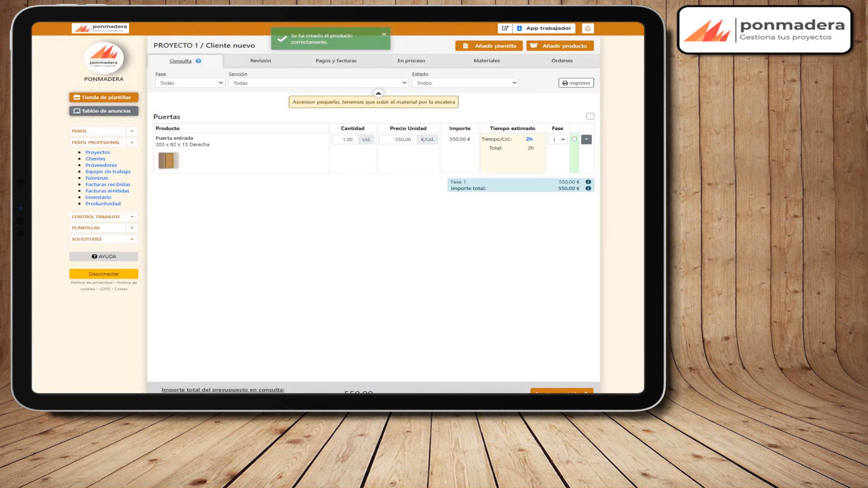
# Change the unit price of Puerta entrada to 555 in the budget and set it back to 550
pyautogui.click(339, 140)
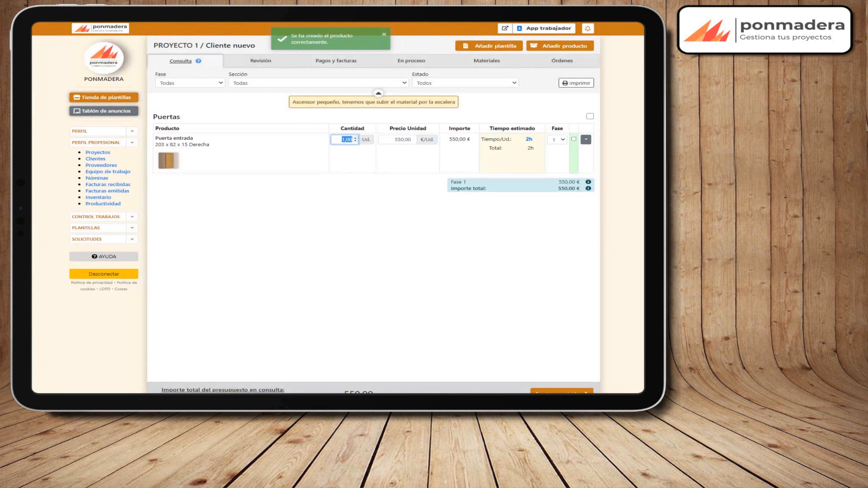
pyautogui.click(409, 139)
pyautogui.write('555')
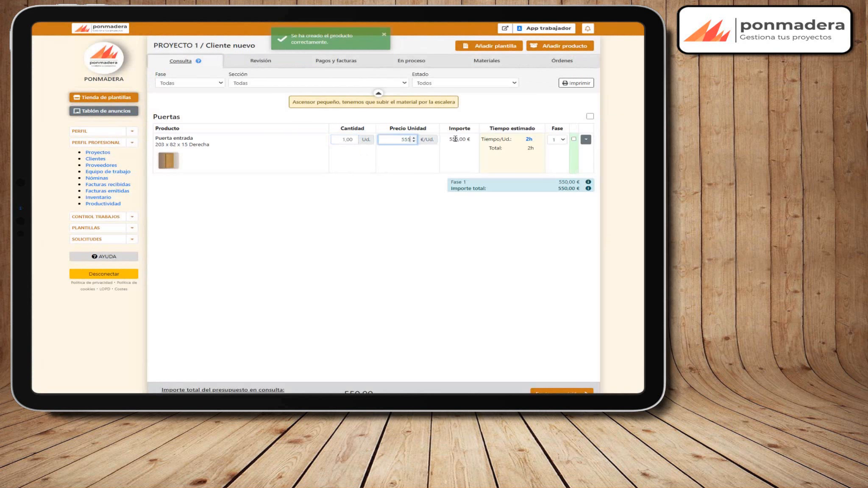
pyautogui.click(442, 167)
pyautogui.click(402, 140)
pyautogui.write('550')
pyautogui.click(431, 158)
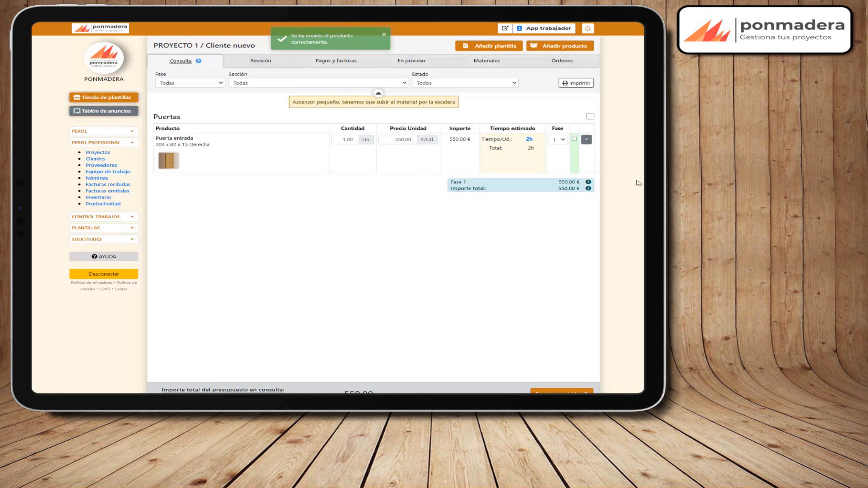
# Duplicate the Puerta entrada product in the Puertas section
pyautogui.click(586, 142)
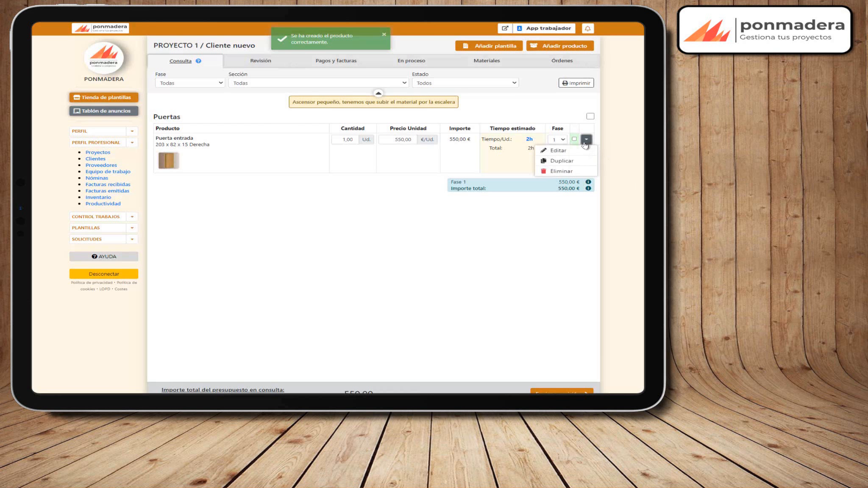
pyautogui.click(563, 161)
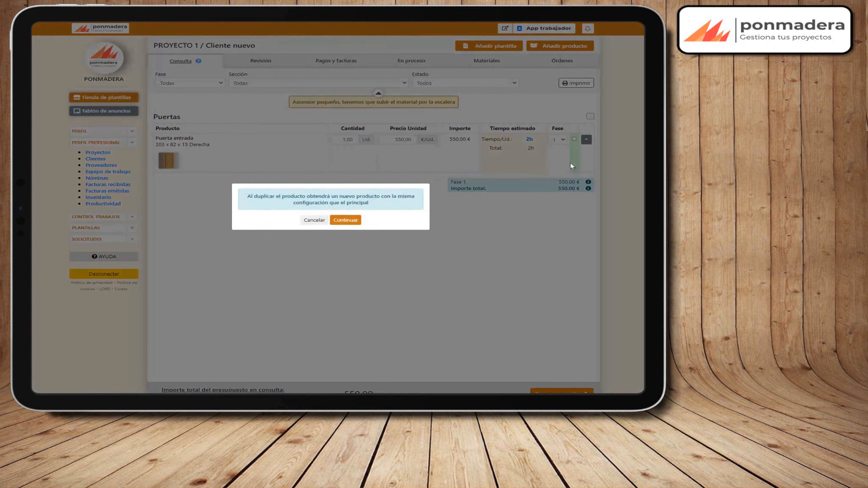
pyautogui.click(354, 228)
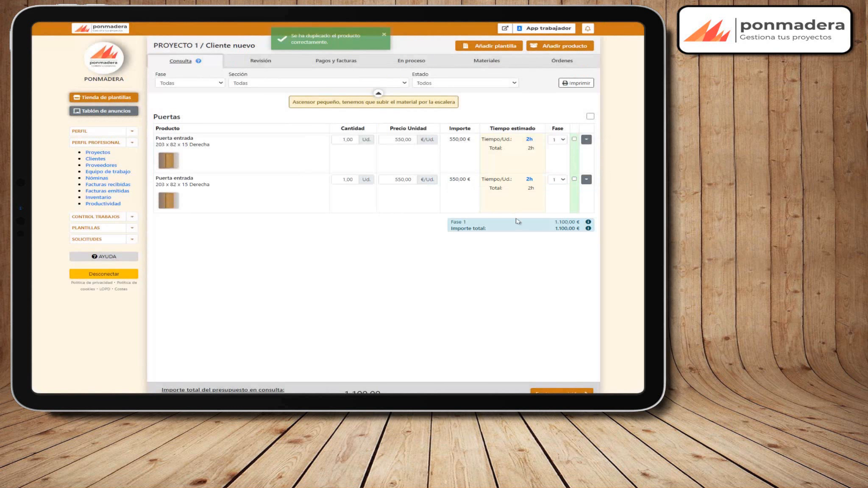
# Create a new phase for the duplicated Puerta entrada and assign the copy to phase 2
pyautogui.click(565, 180)
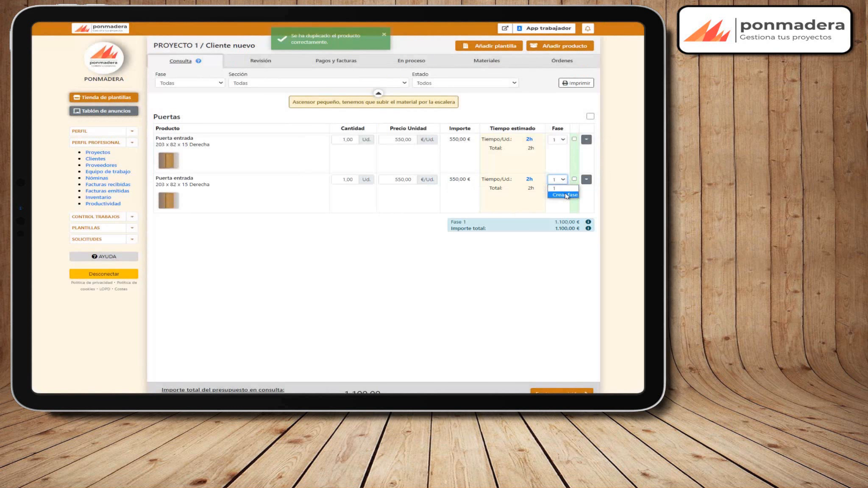
pyautogui.click(560, 196)
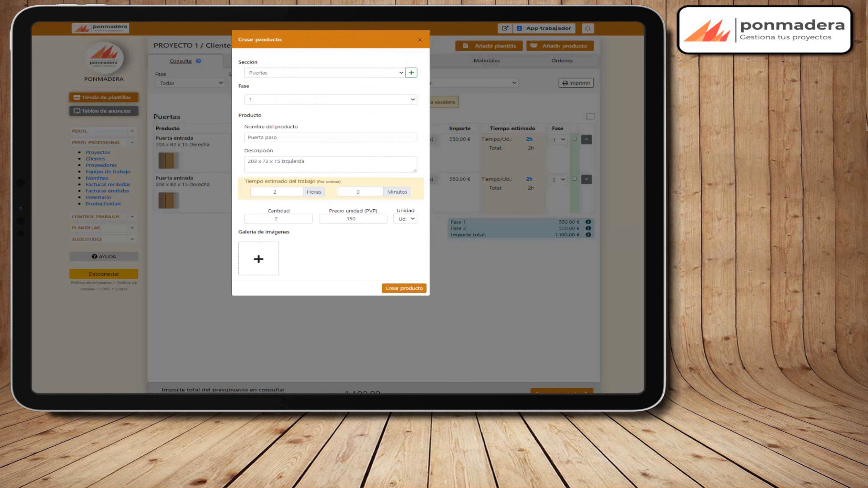
pyautogui.moveTo(307, 140); pyautogui.dragTo(213, 139)
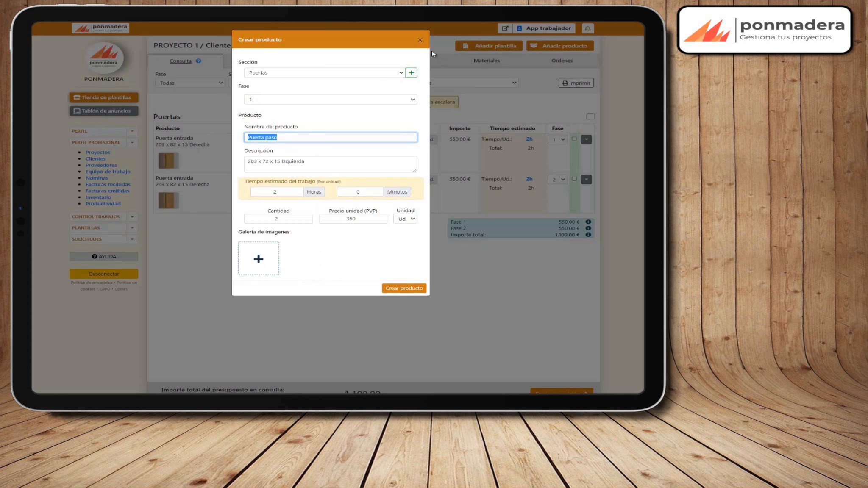
pyautogui.click(421, 41)
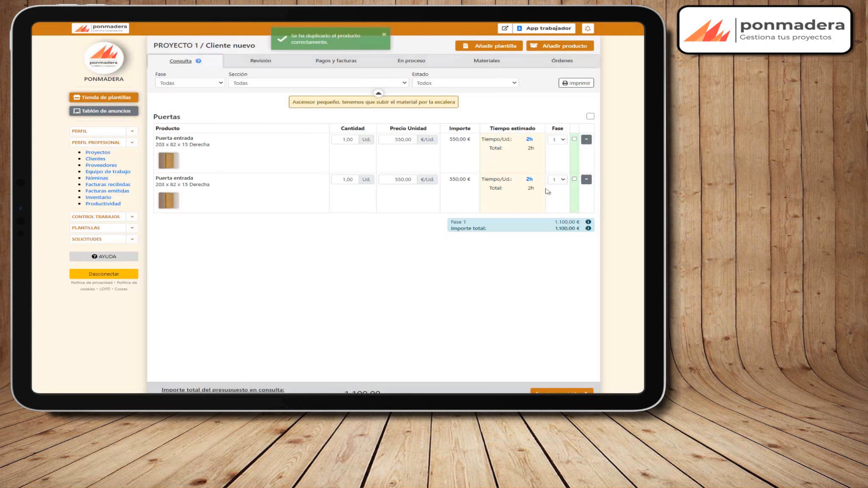
pyautogui.click(557, 180)
pyautogui.click(563, 201)
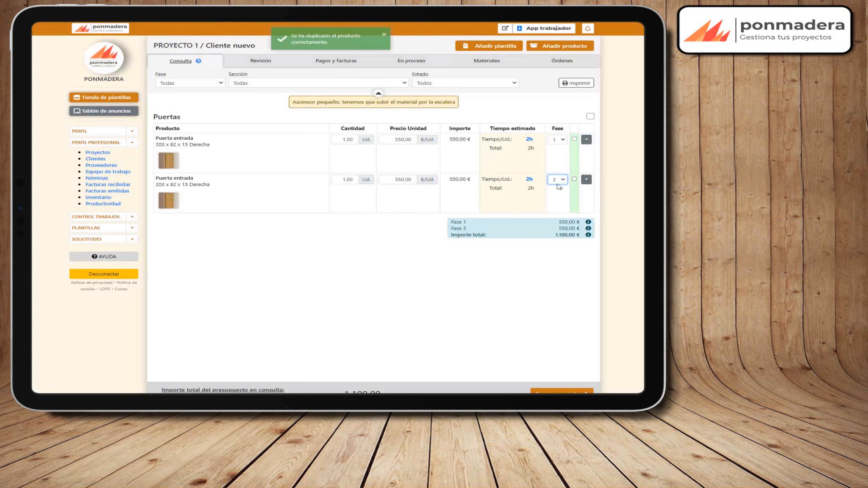
pyautogui.click(558, 181)
pyautogui.click(560, 202)
pyautogui.click(327, 242)
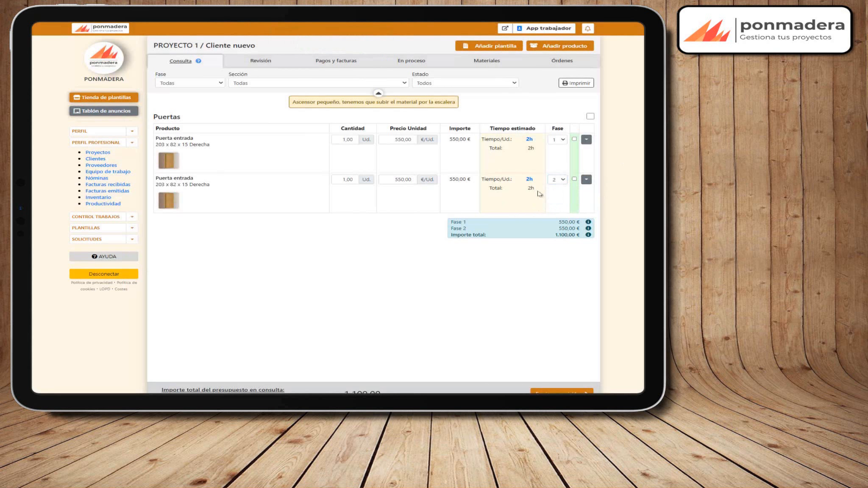
# Start a new product in section Puertas, phase 1, named Puerta paso with the description 203 x 72 x 15 Izquierda
pyautogui.click(562, 46)
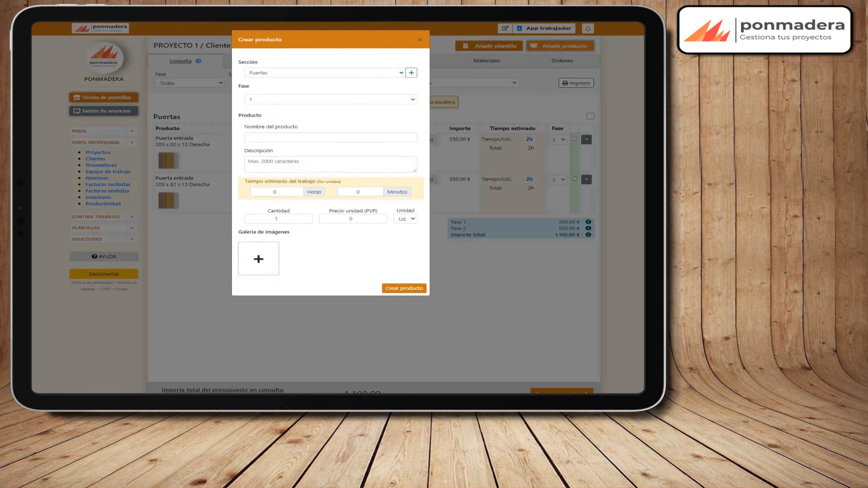
pyautogui.click(318, 138)
pyautogui.write('Puerta paso')
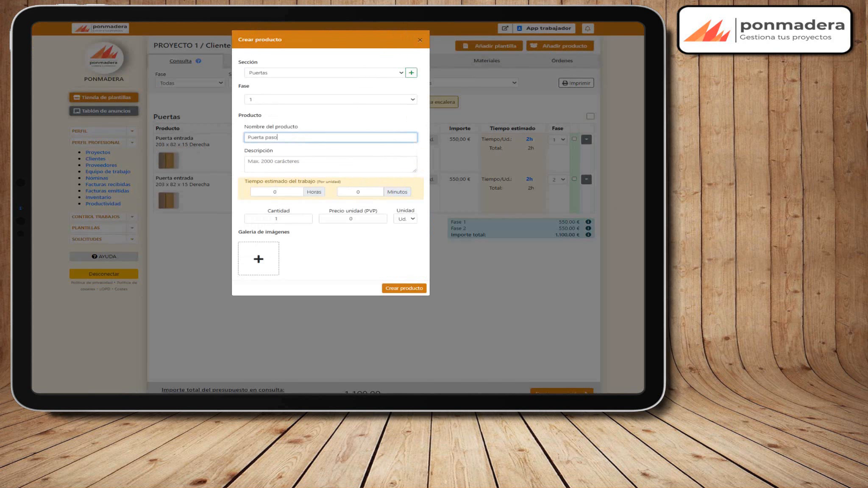
pyautogui.click(397, 181)
pyautogui.click(394, 166)
pyautogui.write('203 x 72 x 15 Izquierda')
# Give Puerta paso 2 hours of estimated time, quantity 2, unit price 350 and a door image, and create the product
pyautogui.press('Tab')
pyautogui.write('2')
pyautogui.press('Tab')
pyautogui.press('Tab')
pyautogui.press('Tab')
pyautogui.moveTo(283, 219); pyautogui.dragTo(263, 221)
pyautogui.write('2')
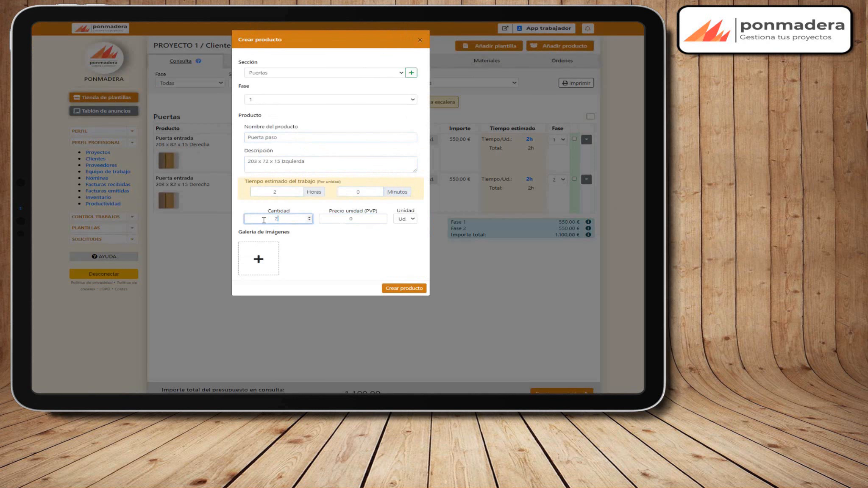
pyautogui.press('Tab')
pyautogui.write('350')
pyautogui.click(258, 259)
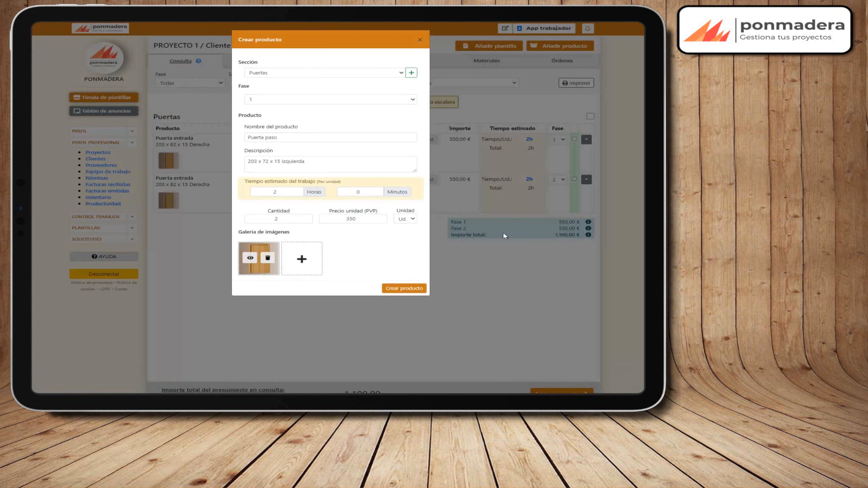
pyautogui.click(414, 290)
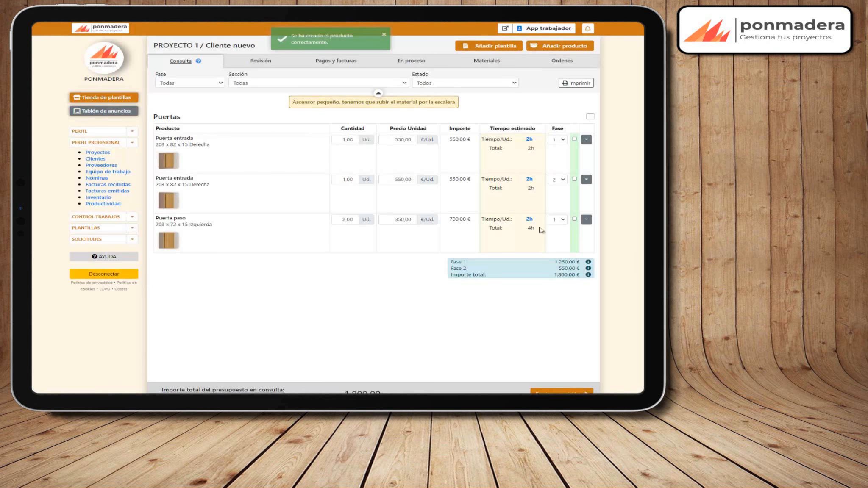
# Duplicate the Puerta paso product and assign the copy to a new phase 3
pyautogui.click(557, 219)
pyautogui.click(558, 244)
pyautogui.click(557, 220)
pyautogui.click(557, 227)
pyautogui.click(353, 225)
pyautogui.click(557, 259)
pyautogui.click(564, 284)
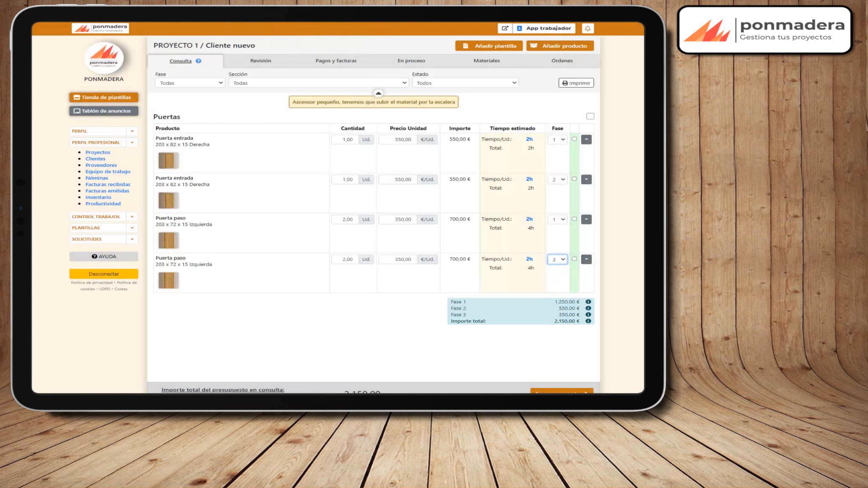
# Start a new product in section Puertas named Puerta Vidriera 2 hojas with the description 203 x 146 x 7 Izquierda
pyautogui.click(555, 49)
pyautogui.write('Puerta Vidriera 2 hojas')
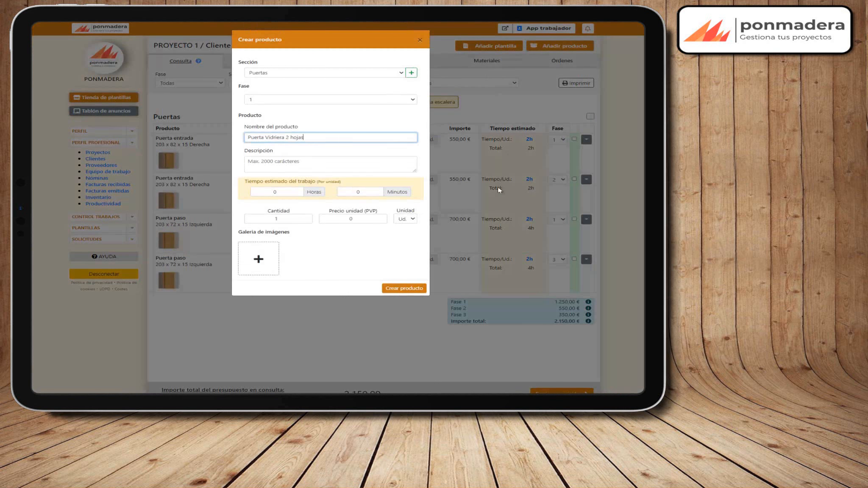
pyautogui.press('Tab')
pyautogui.write('203 x 146 x 7 Izquierda')
# Give Puerta Vidriera 2 hojas 4 hours of estimated time, unit price 650 and a glazed door image, and create the product
pyautogui.click(252, 193)
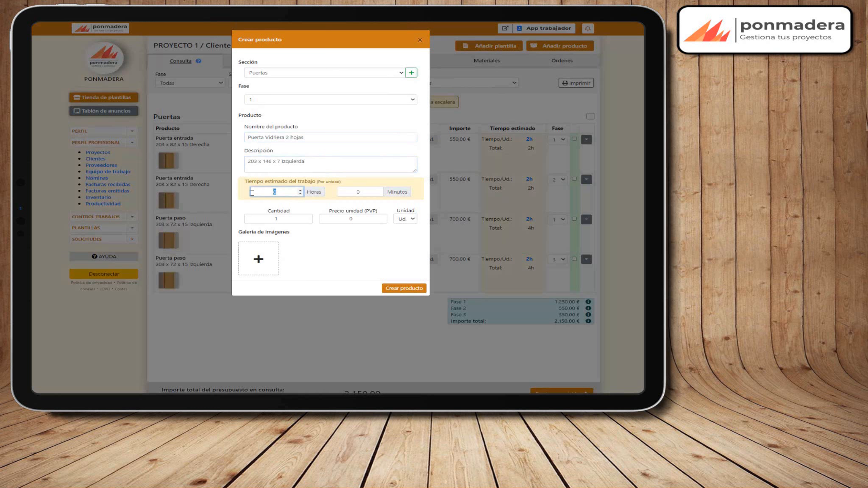
pyautogui.write('2')
pyautogui.press('Tab')
pyautogui.press('Tab')
pyautogui.press('Tab')
pyautogui.write('450')
pyautogui.click(274, 264)
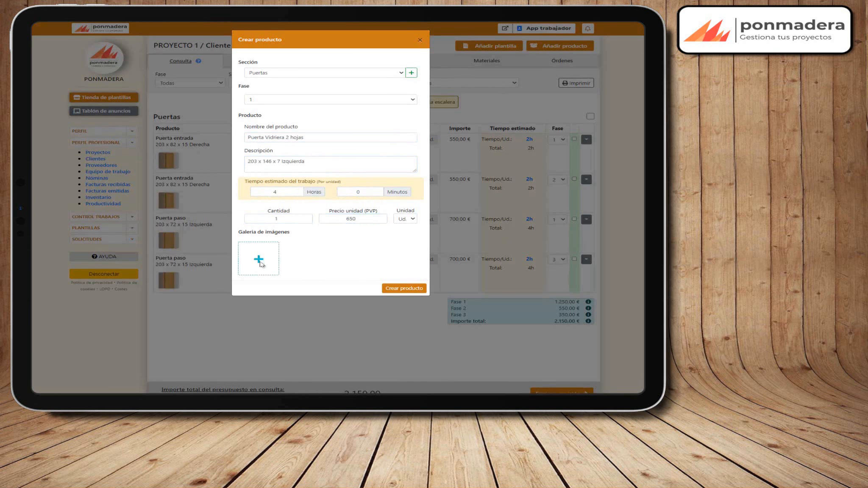
pyautogui.doubleClick(176, 78)
pyautogui.click(407, 287)
# Duplicate the Puerta Vidriera 2 hojas product and assign the copy to phase 3
pyautogui.click(586, 299)
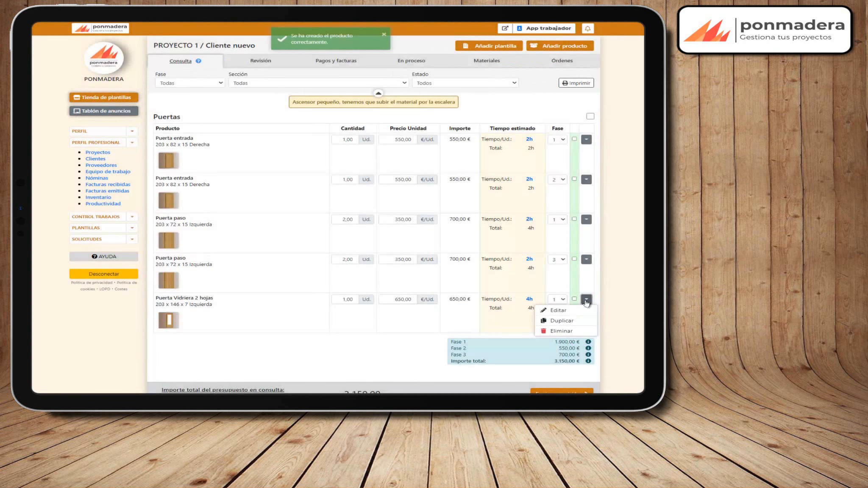
pyautogui.click(551, 320)
pyautogui.click(345, 227)
pyautogui.click(556, 339)
pyautogui.click(553, 364)
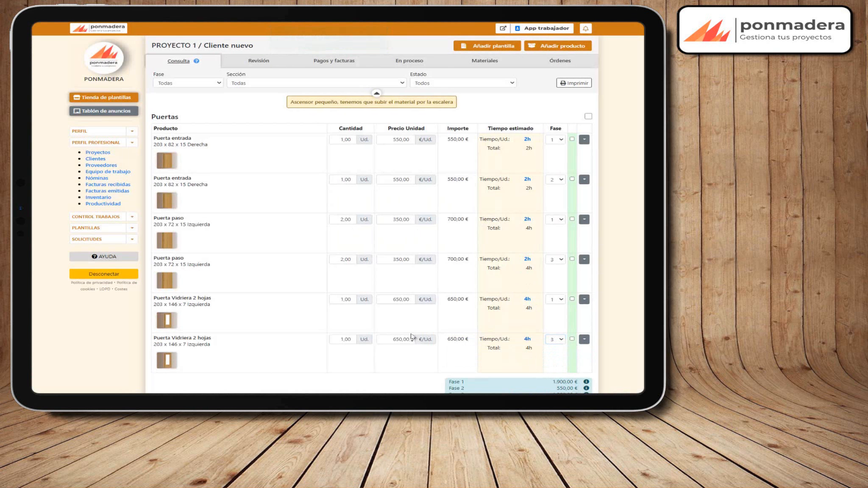
# Filter the budget by FASE 1, FASE 2 and FASE 3 in turn to view each phase's products
pyautogui.click(198, 84)
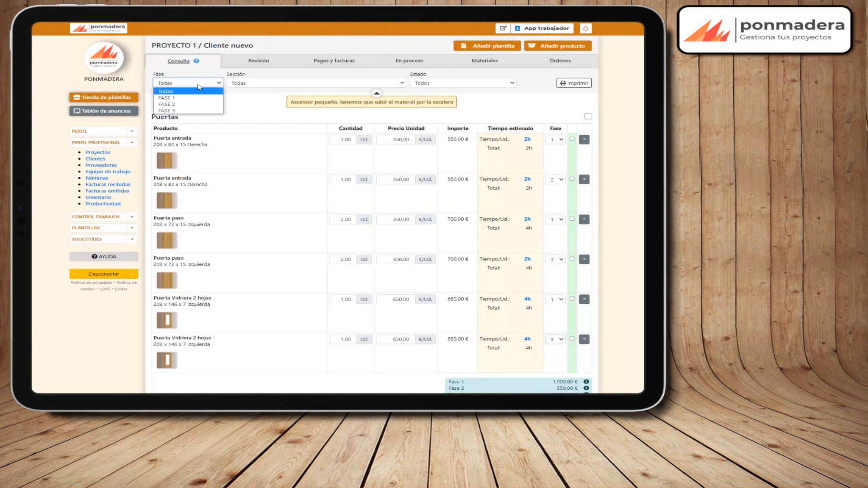
pyautogui.click(200, 101)
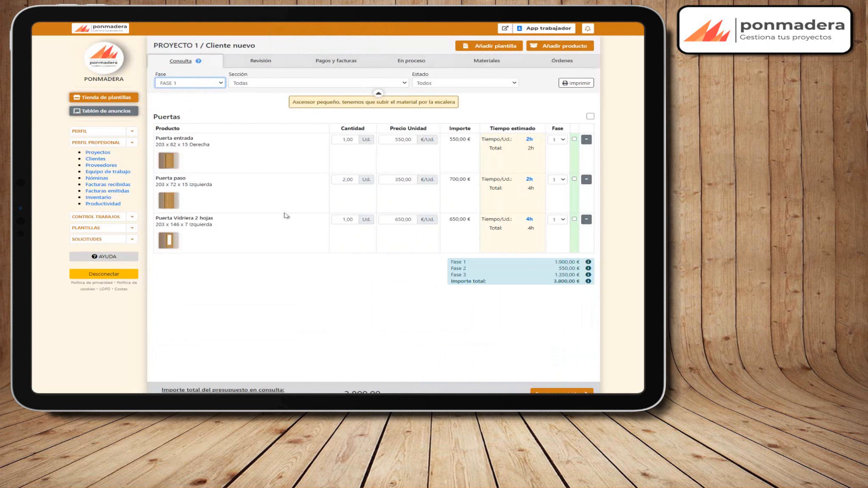
pyautogui.click(221, 84)
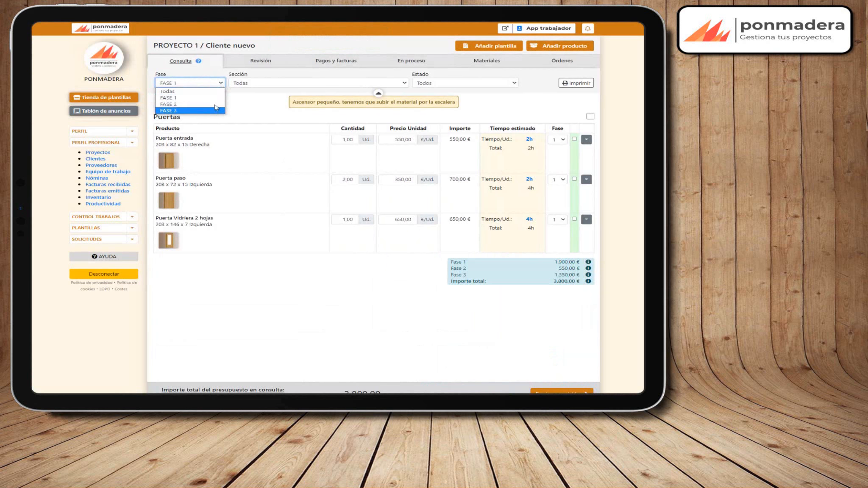
pyautogui.click(215, 104)
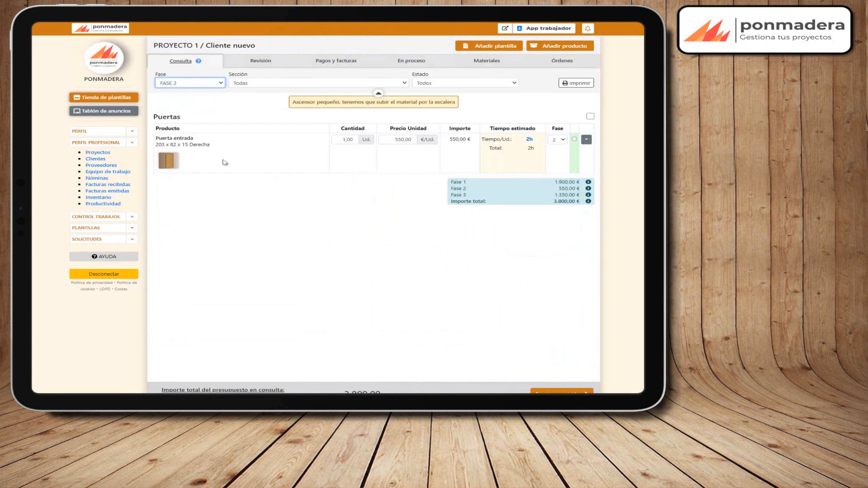
pyautogui.click(200, 85)
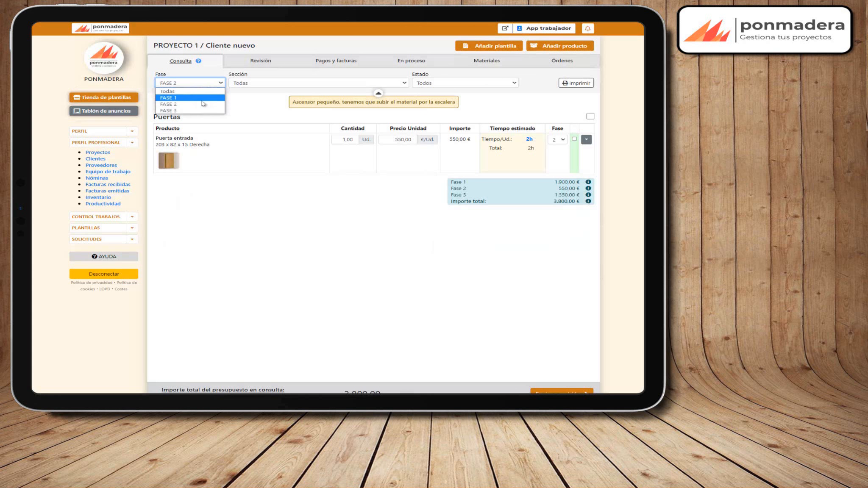
pyautogui.click(203, 111)
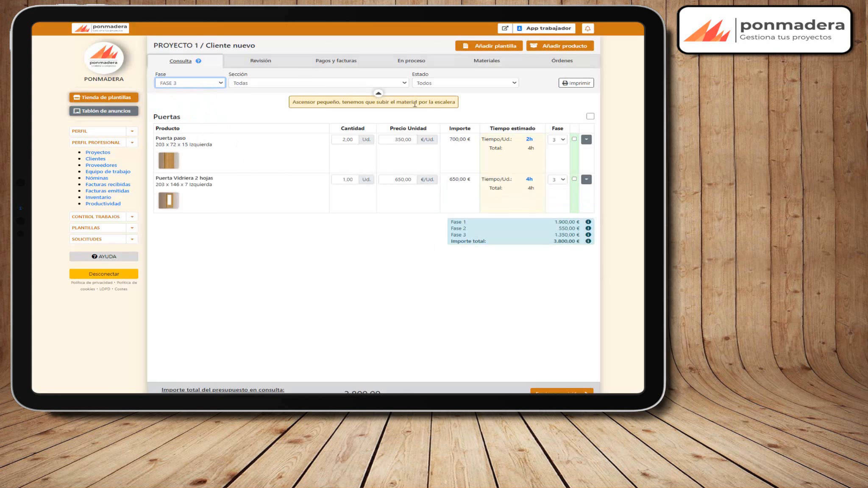
# Start a new product and create the section Parquet for it
pyautogui.click(575, 49)
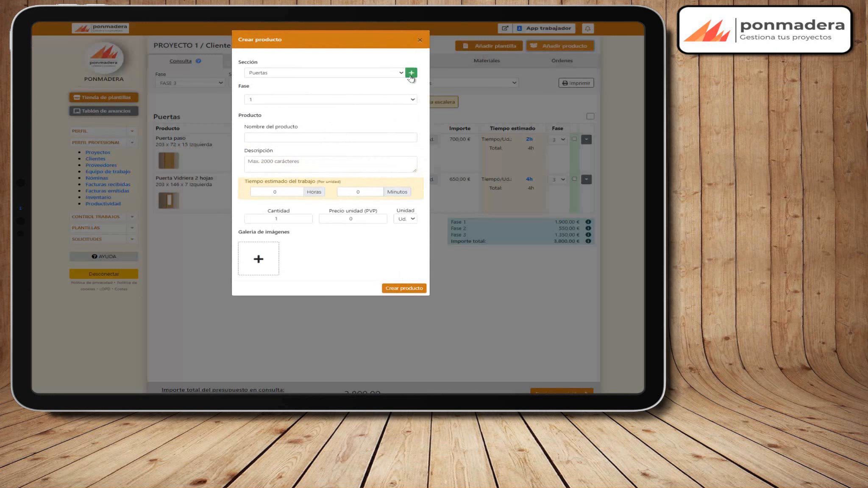
pyautogui.click(411, 72)
pyautogui.click(321, 213)
pyautogui.write('Parquet')
pyautogui.click(344, 230)
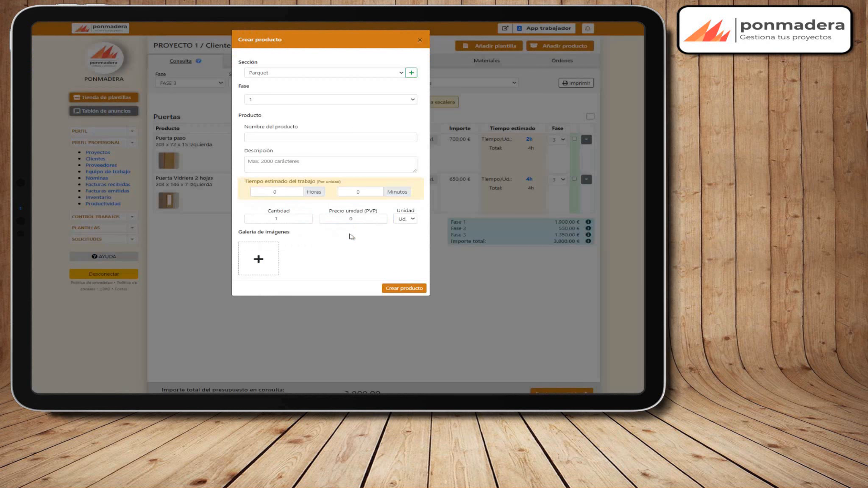
# Name the product Parquet sintético, describe it as Parquet laminado parador and set its estimated time to 30 minutes
pyautogui.click(372, 137)
pyautogui.write('Parquet sintético')
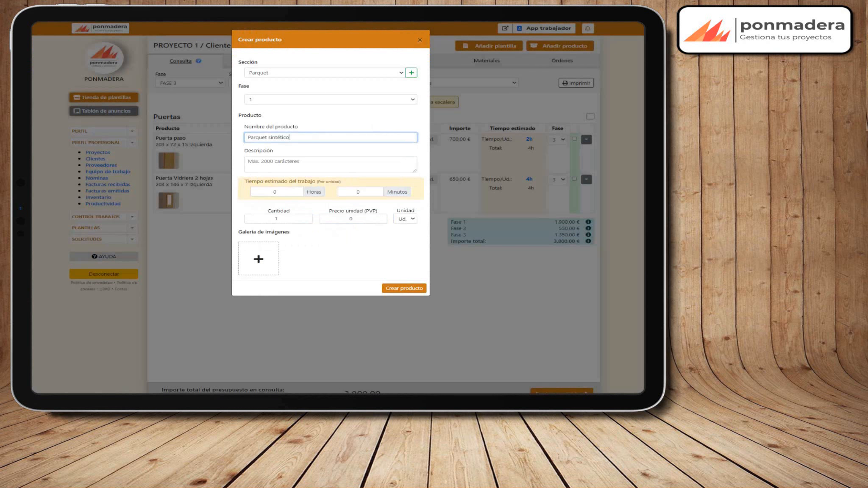
pyautogui.press('Tab')
pyautogui.write('Parquet laminado parador')
pyautogui.press('Tab')
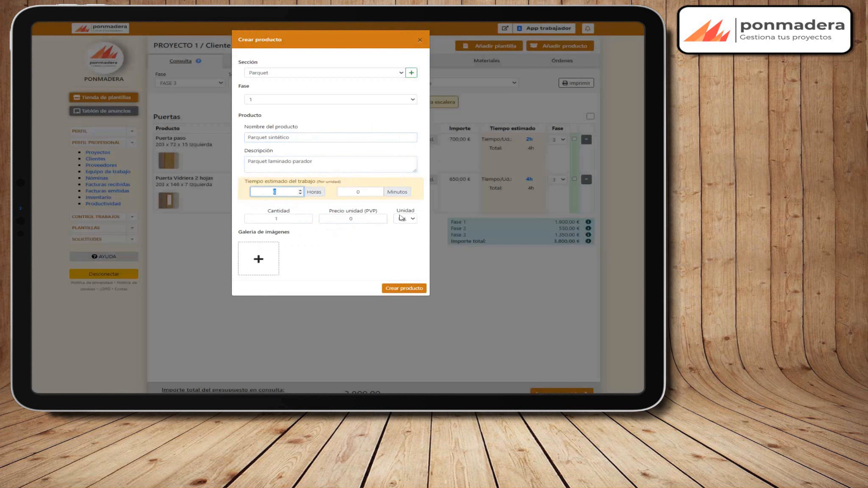
pyautogui.press('Tab')
pyautogui.write('30')
# Set the Parquet sintético unit price to 35 per m2, attach a parquet image and create the product
pyautogui.press('Tab')
pyautogui.press('Tab')
pyautogui.write('35')
pyautogui.click(411, 220)
pyautogui.click(410, 240)
pyautogui.click(259, 259)
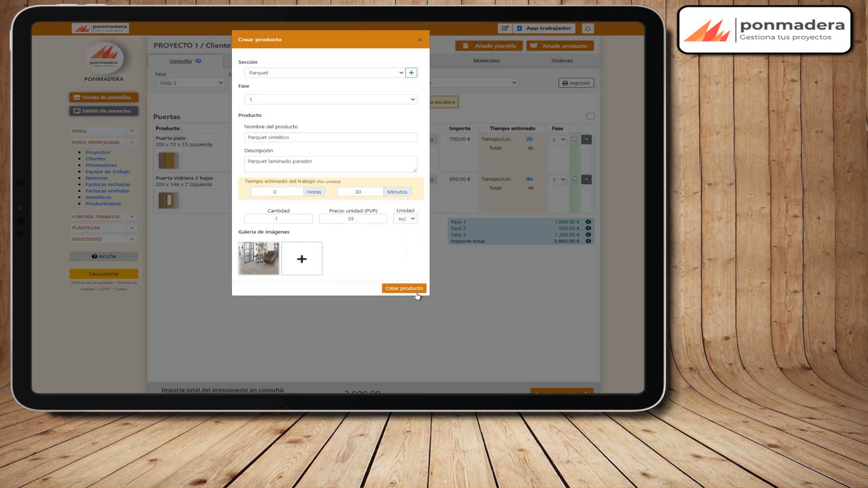
pyautogui.click(409, 289)
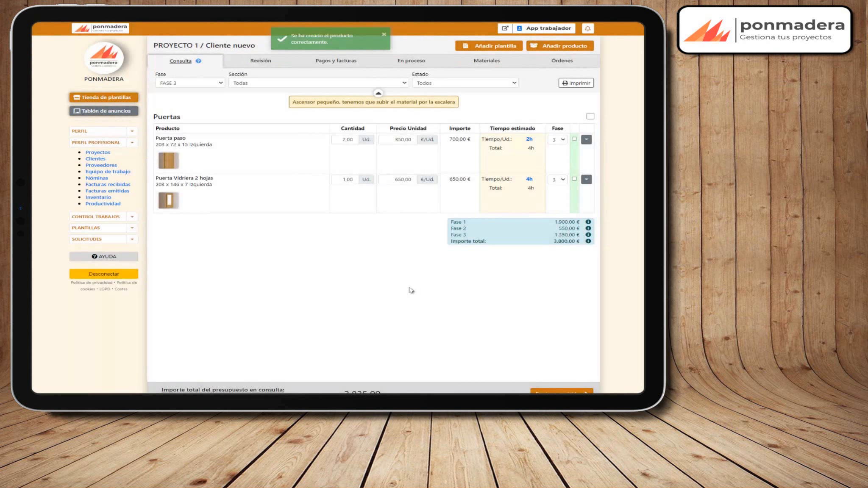
# Show the products of all phases and look through the Puertas and Parquet sections of the budget
pyautogui.click(216, 85)
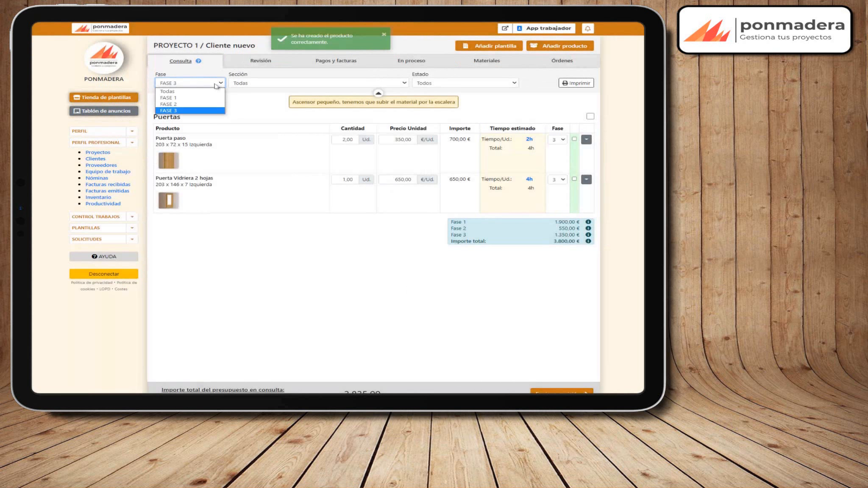
pyautogui.click(214, 92)
pyautogui.scroll(-3, 313, 229)
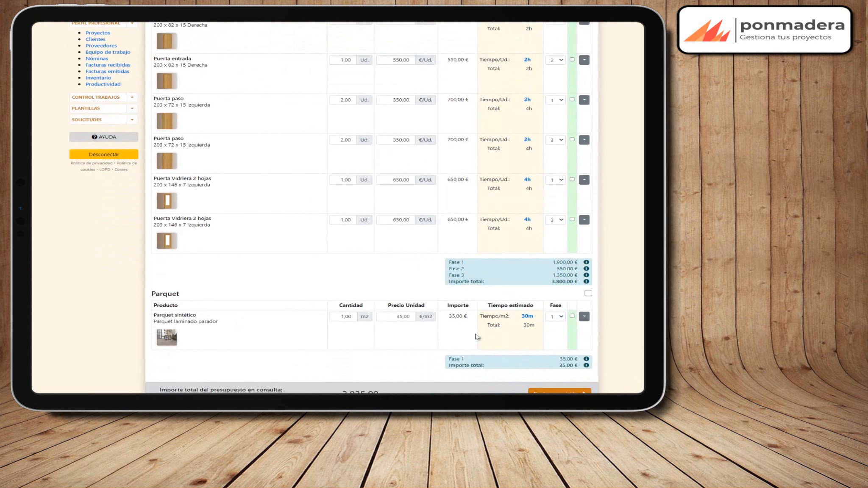
pyautogui.scroll(5, 476, 337)
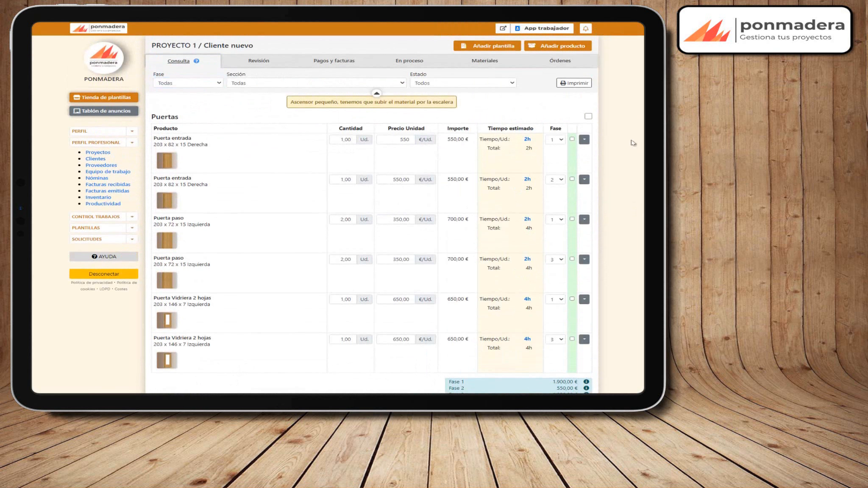
# Select all products of the Puertas section
pyautogui.click(588, 116)
pyautogui.click(588, 116)
pyautogui.click(588, 116)
pyautogui.click(588, 116)
pyautogui.click(588, 117)
# Review the budget's print options: price per product, all prices, final price only and no prices
pyautogui.click(576, 83)
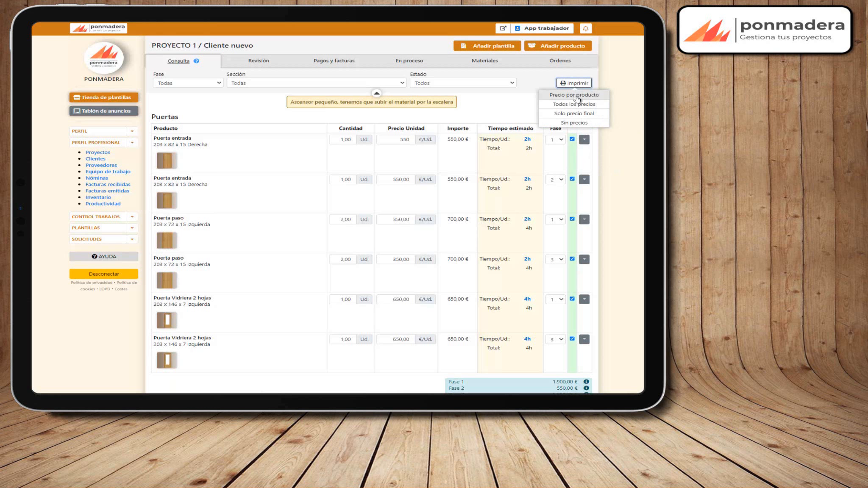
pyautogui.click(577, 95)
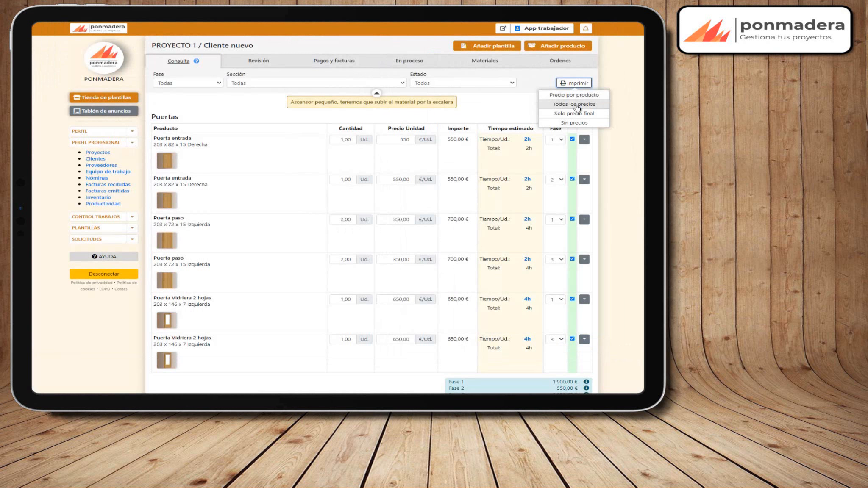
pyautogui.click(576, 105)
pyautogui.click(576, 113)
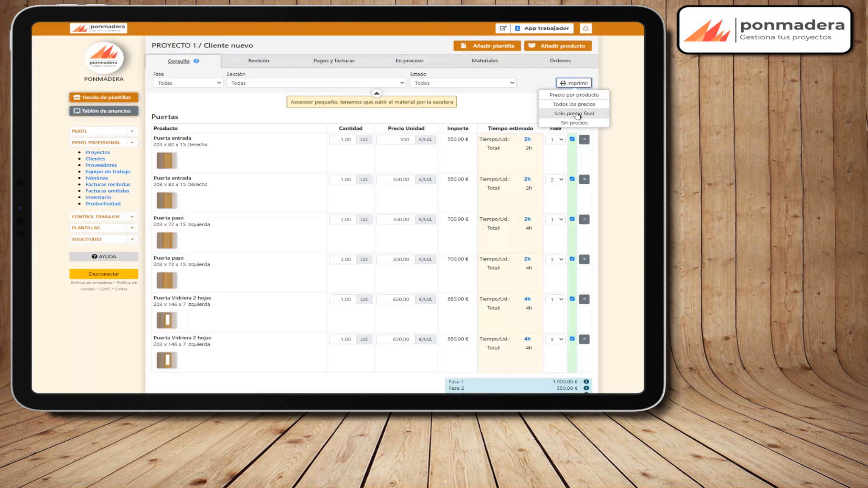
pyautogui.click(575, 123)
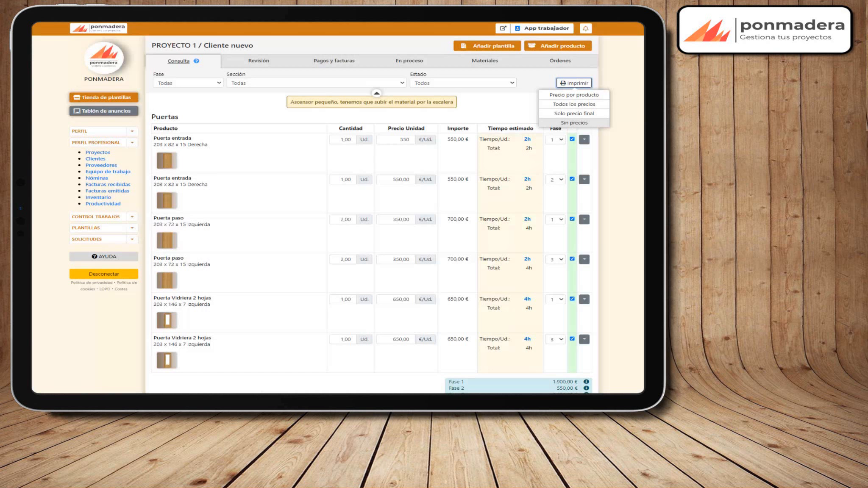
pyautogui.press('Escape')
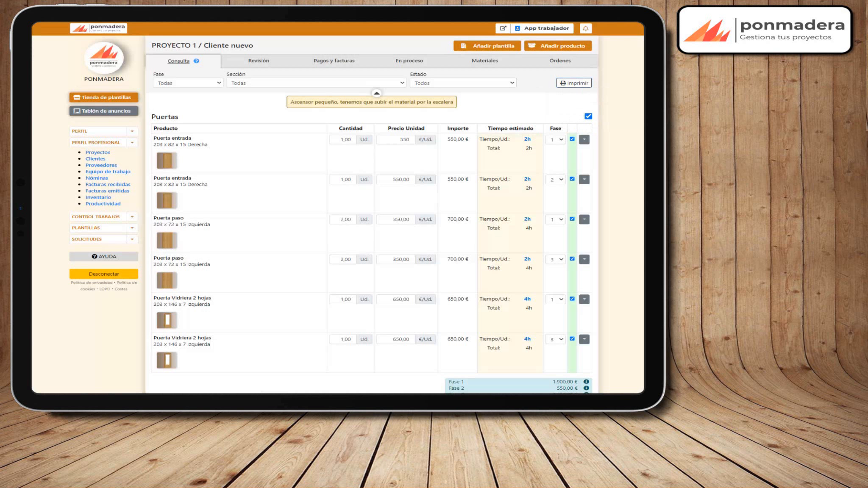
# Select all products of the Parquet section as well and send the selected budget products to review
pyautogui.scroll(-3, 372, 212)
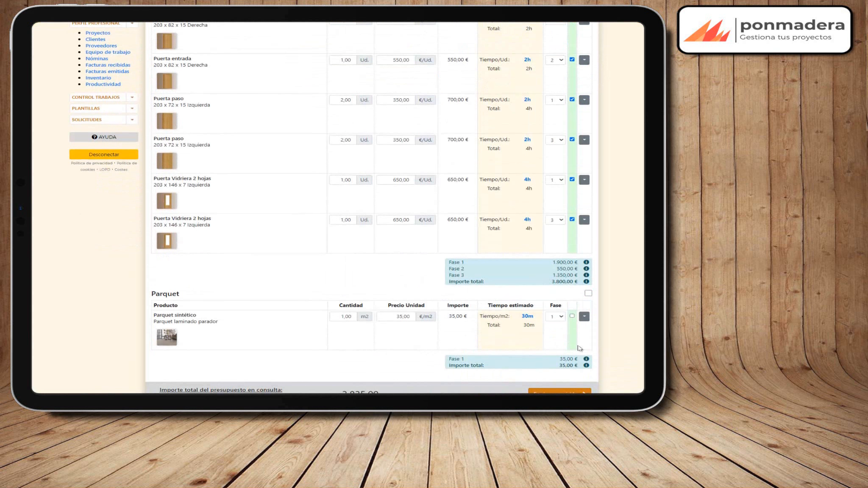
pyautogui.click(588, 293)
pyautogui.click(560, 391)
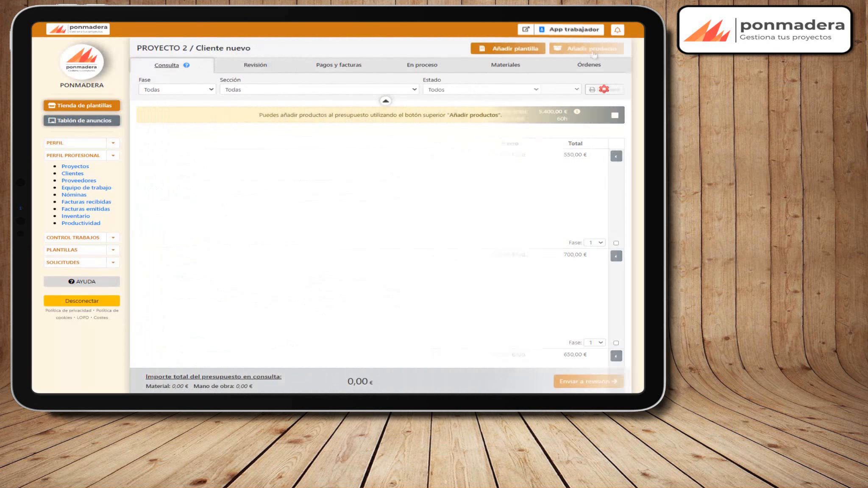
# Start a new product in PROYECTO 2 and create the section PRUEBA for it
pyautogui.click(592, 50)
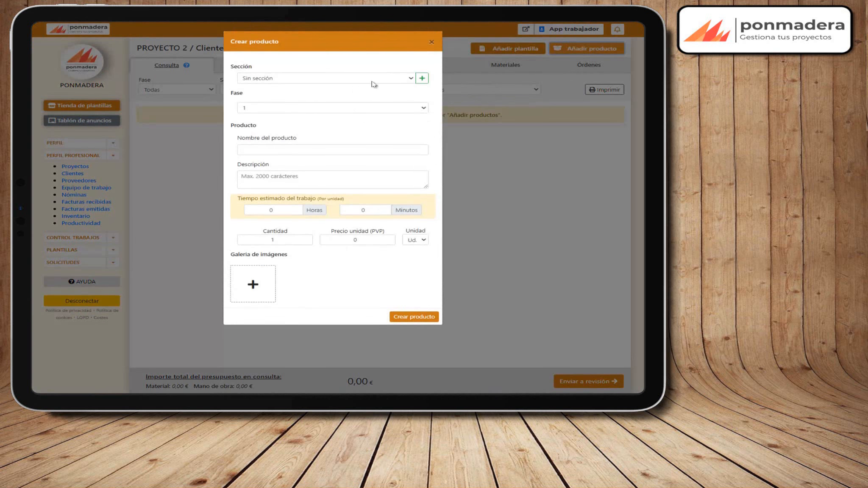
pyautogui.click(422, 78)
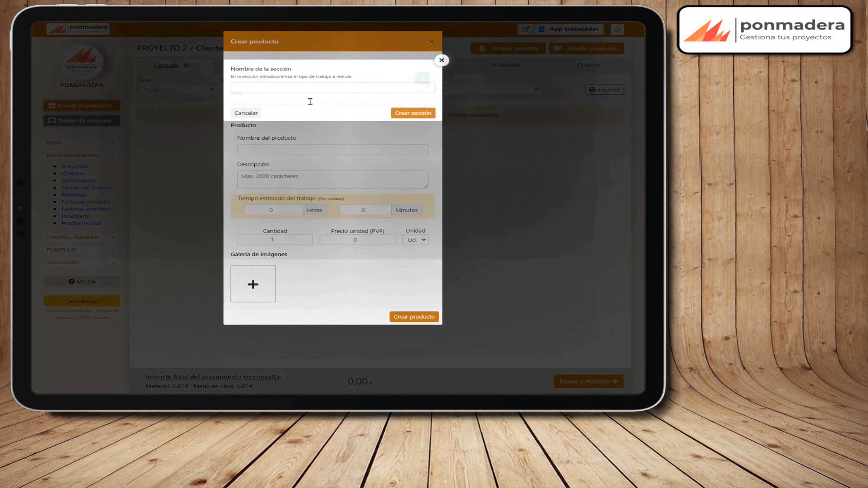
pyautogui.click(308, 100)
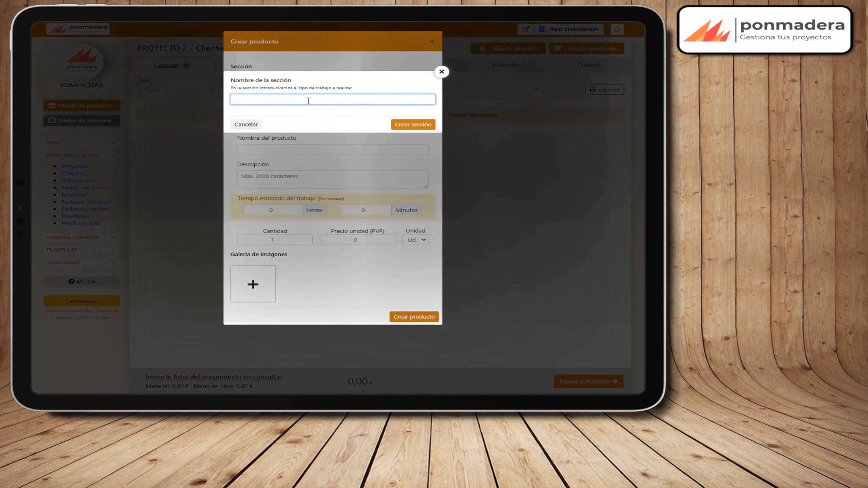
pyautogui.write('PRUEBA')
pyautogui.click(418, 124)
# Name the product Producto prueba, set its estimated time to 10 hours and unit price to 1000, and create it
pyautogui.click(333, 151)
pyautogui.write('Producto prueba')
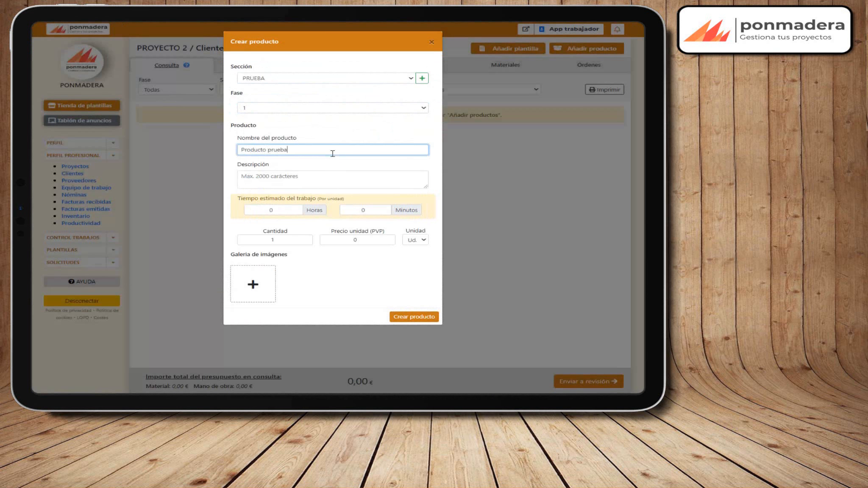
pyautogui.press('Tab')
pyautogui.click(284, 210)
pyautogui.write('10')
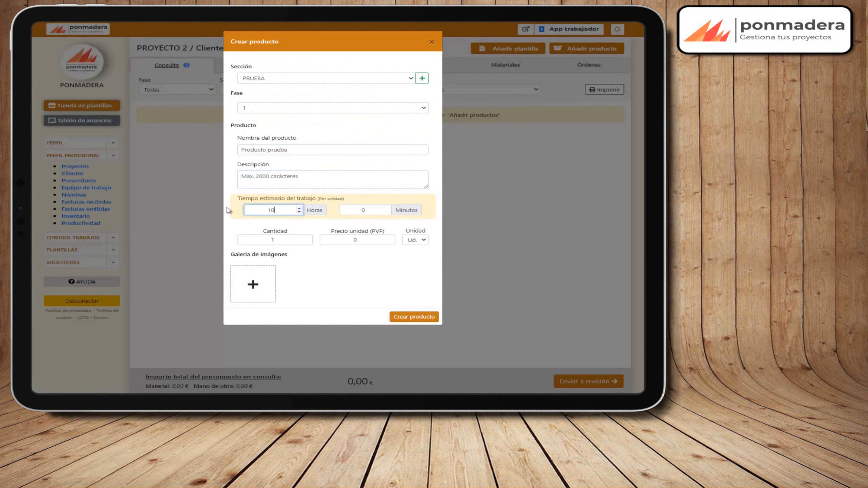
pyautogui.press('Tab')
pyautogui.press('Tab')
pyautogui.write('1000')
pyautogui.click(436, 317)
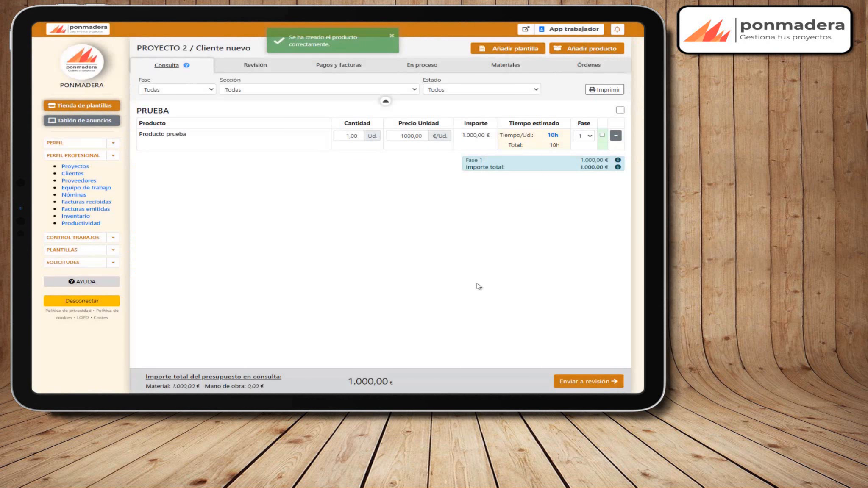
# Pass Producto prueba to review in phase 1
pyautogui.click(589, 384)
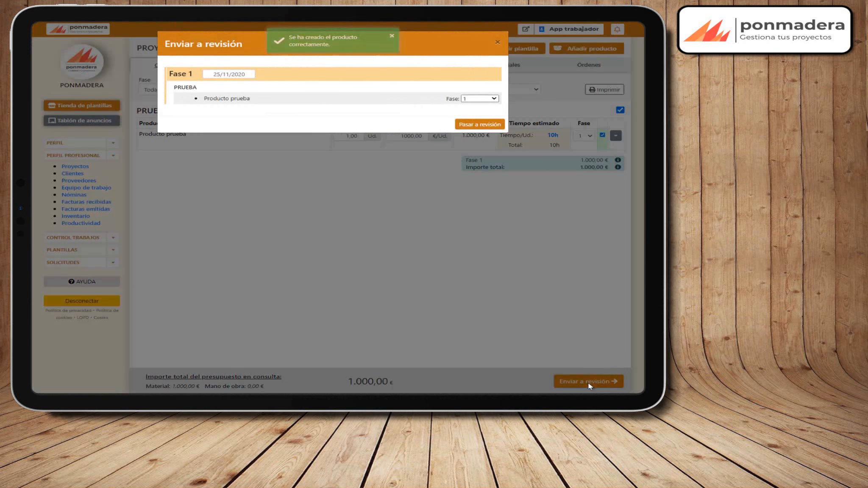
pyautogui.click(493, 125)
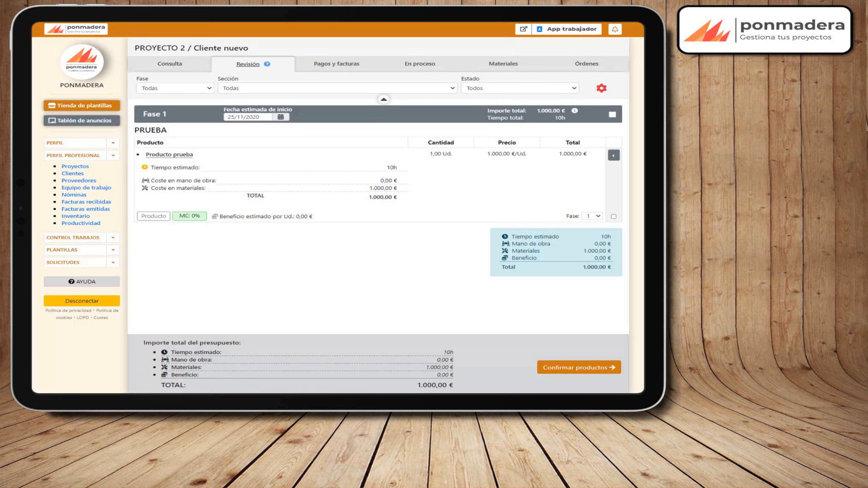
# Set the company's hourly price to 20 €/hora and estimated profit to 30 % in the professional profile, and save the changes
pyautogui.moveTo(602, 90)
pyautogui.click(602, 89)
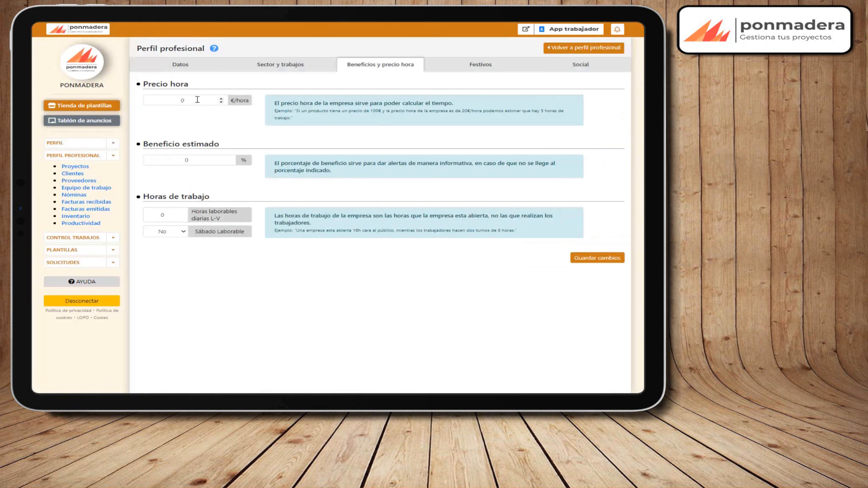
pyautogui.moveTo(197, 99); pyautogui.dragTo(161, 100)
pyautogui.write('20')
pyautogui.click(186, 158)
pyautogui.write('30')
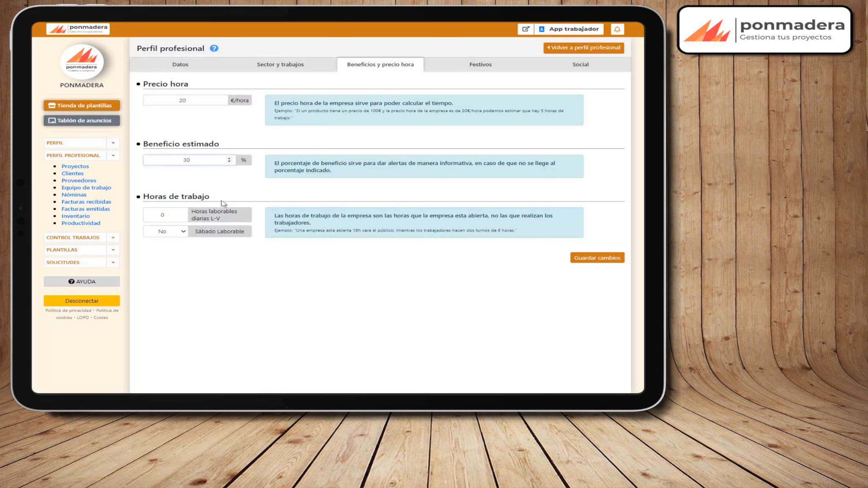
pyautogui.click(609, 259)
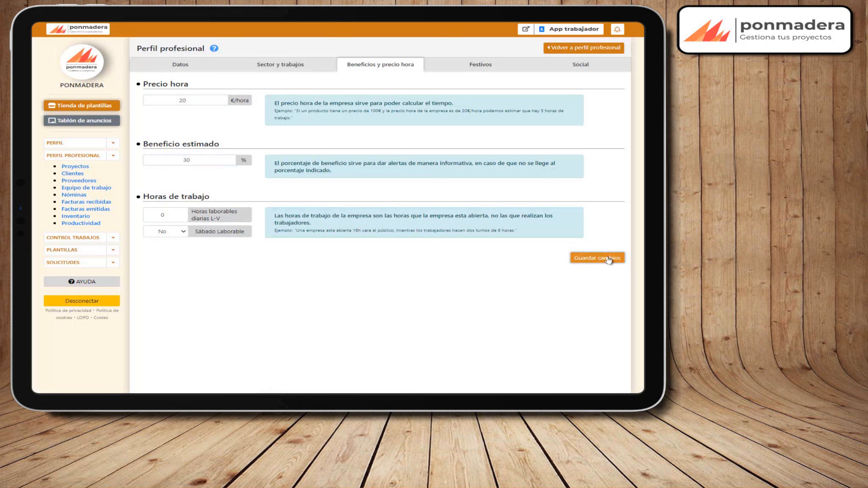
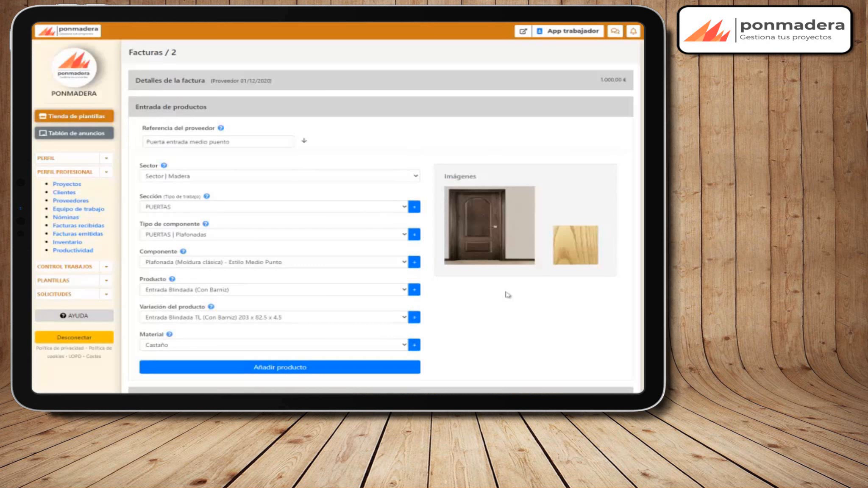
# Examine the invoice product entry's creation forms for components, products and variations, and the lists of available variations and materials
pyautogui.click(414, 262)
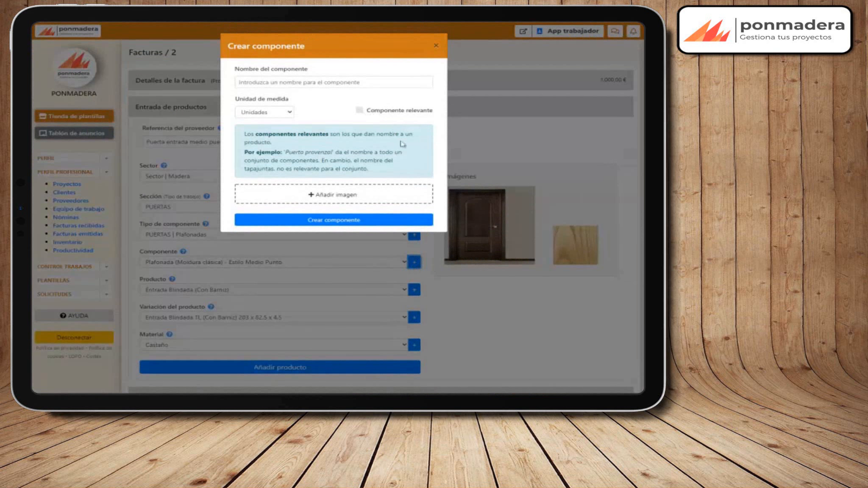
pyautogui.click(526, 315)
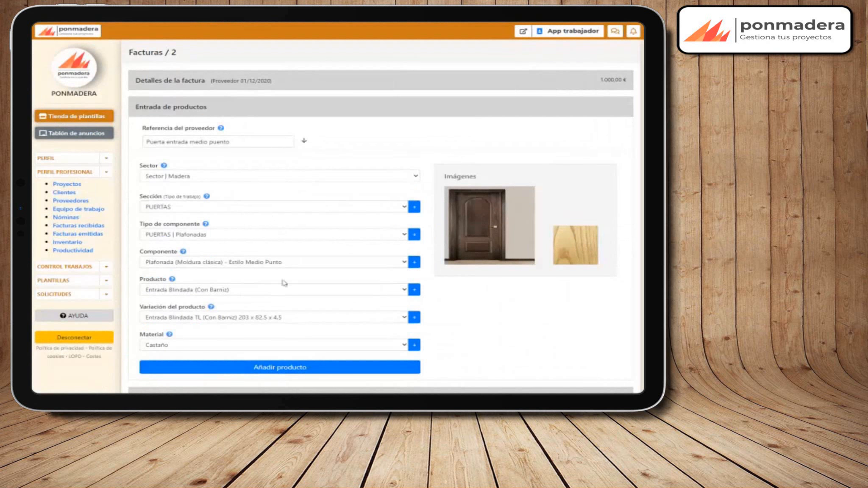
pyautogui.click(414, 290)
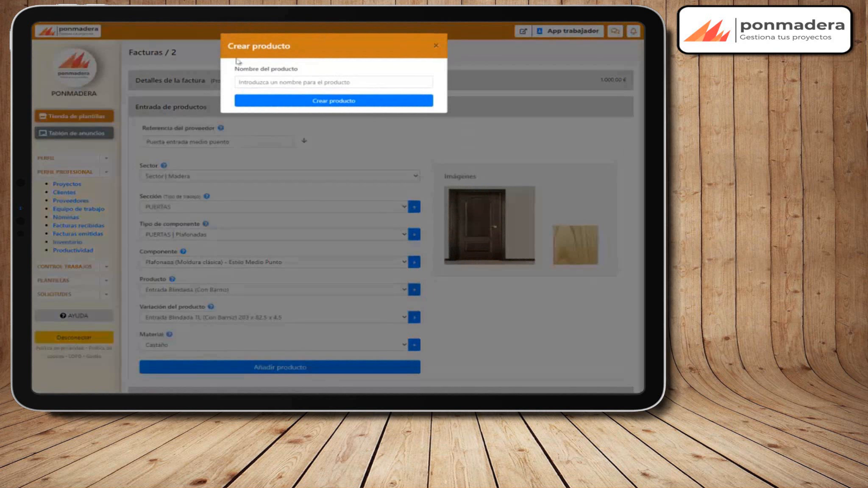
pyautogui.click(436, 46)
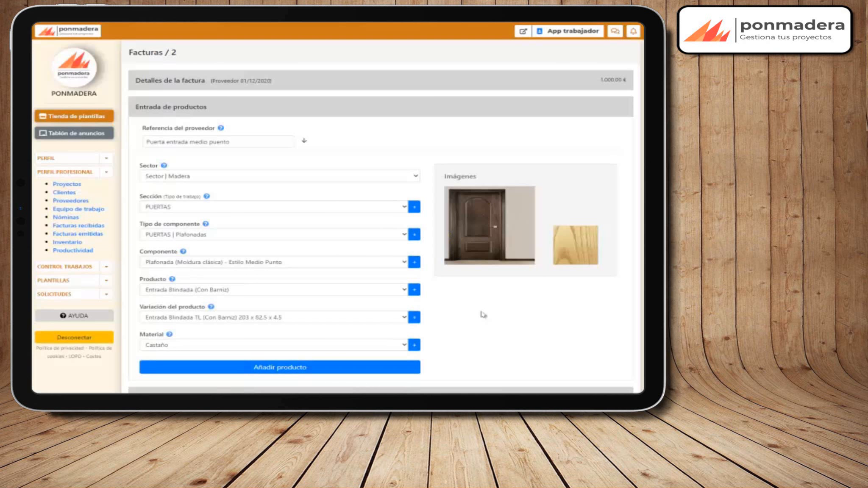
pyautogui.click(373, 319)
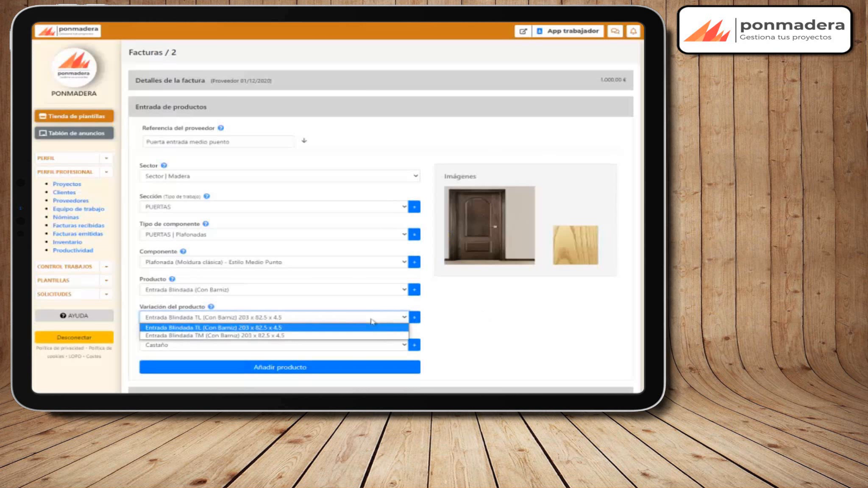
pyautogui.click(372, 321)
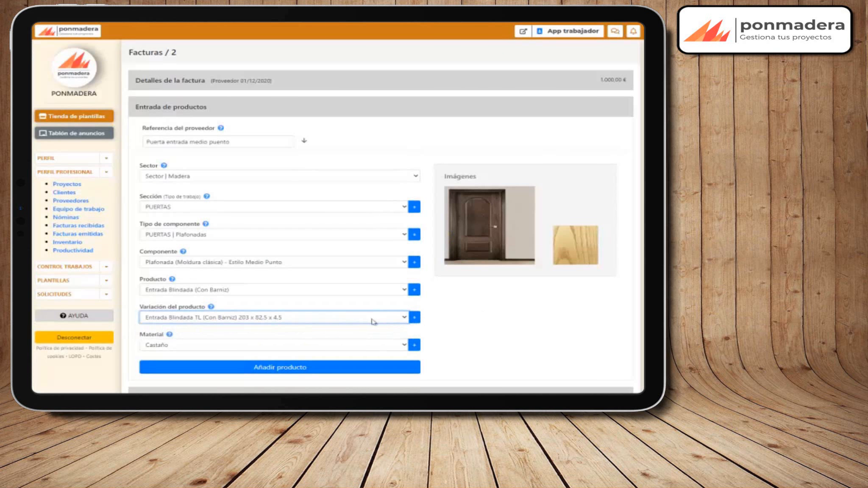
pyautogui.click(417, 320)
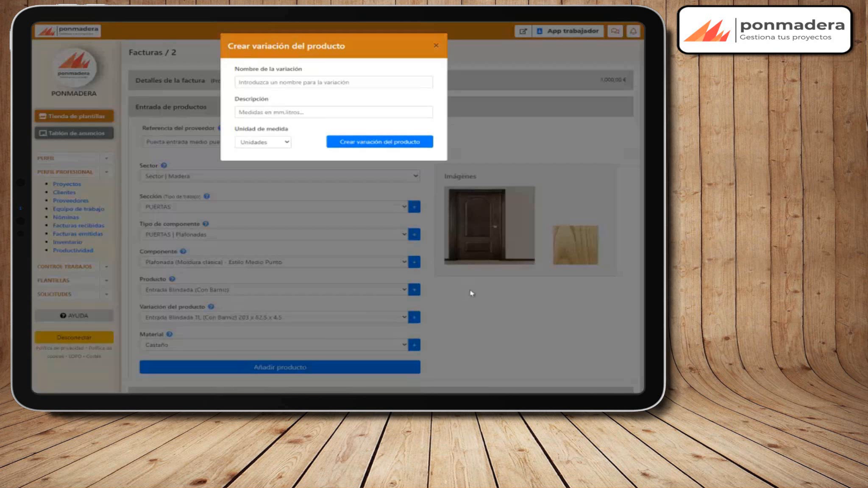
pyautogui.click(470, 290)
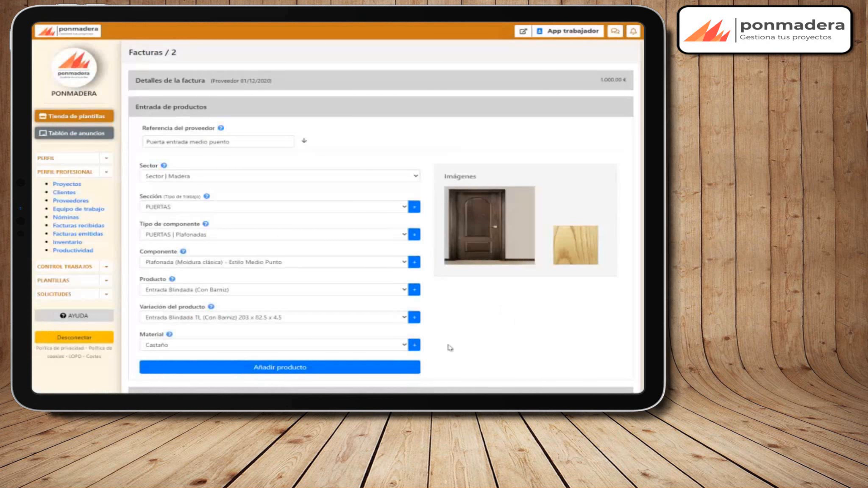
pyautogui.click(352, 348)
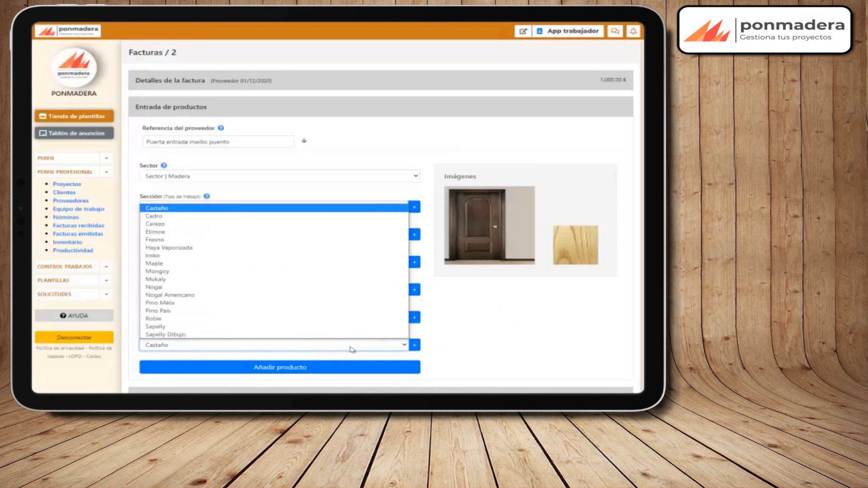
pyautogui.click(351, 348)
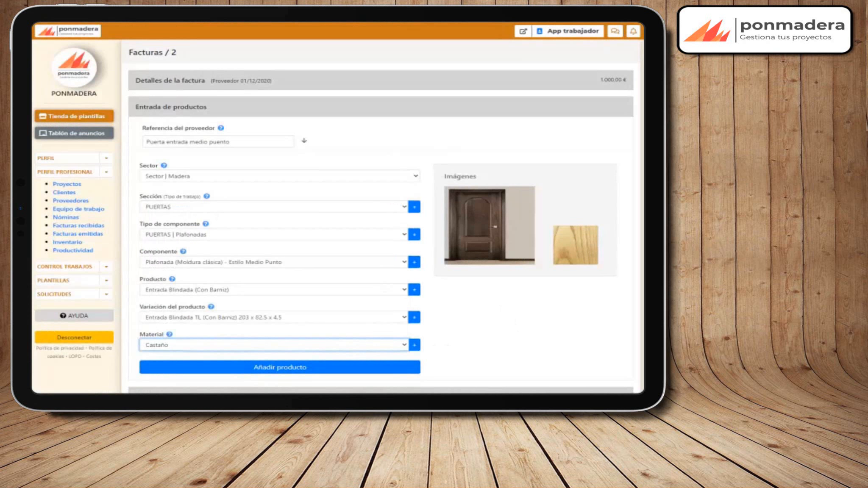
# Look up the existing material Aluminio in the material creation form and close the form without adding it
pyautogui.click(414, 344)
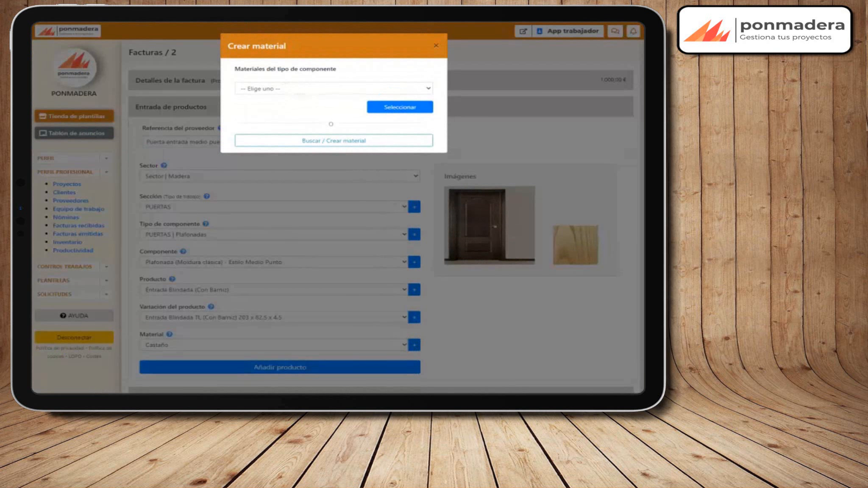
pyautogui.click(307, 90)
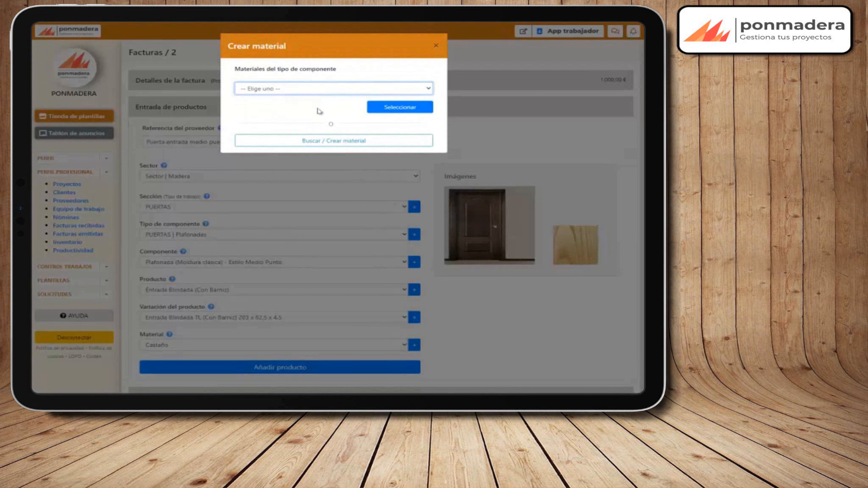
pyautogui.click(323, 140)
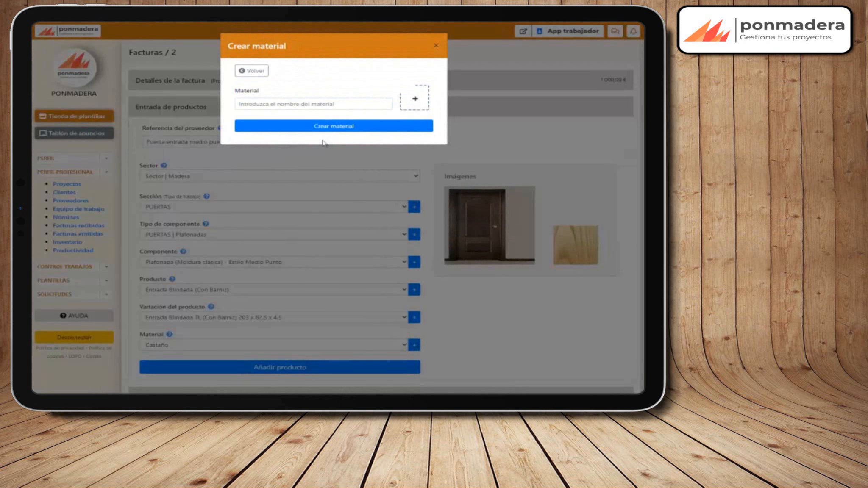
pyautogui.click(302, 104)
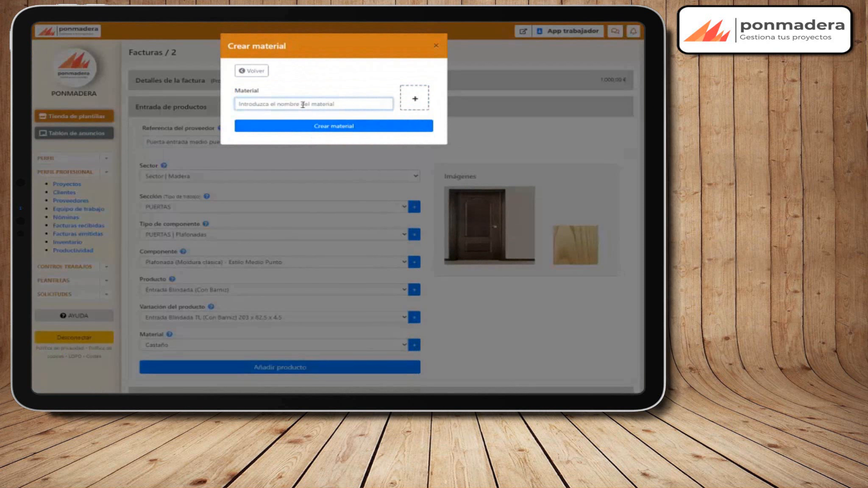
pyautogui.write('alumin')
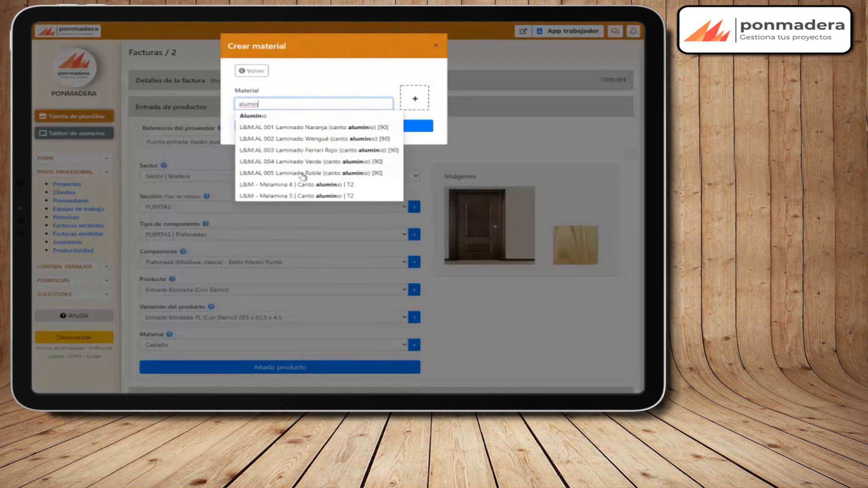
pyautogui.click(265, 116)
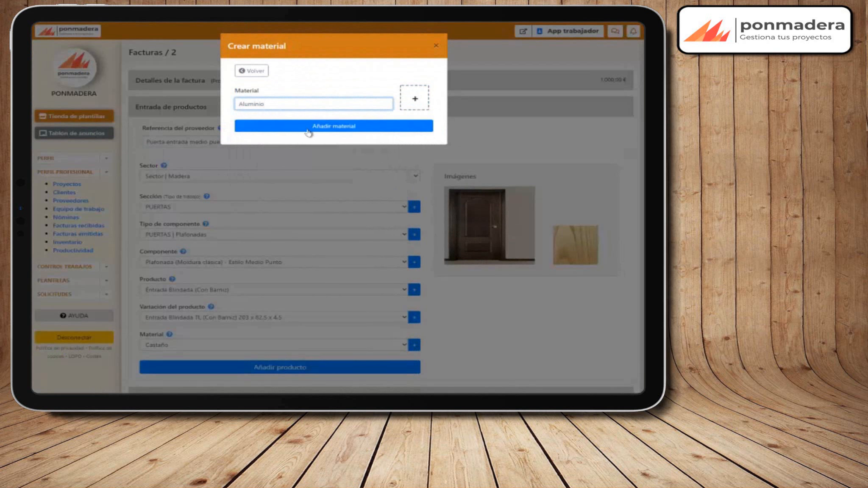
pyautogui.click(351, 84)
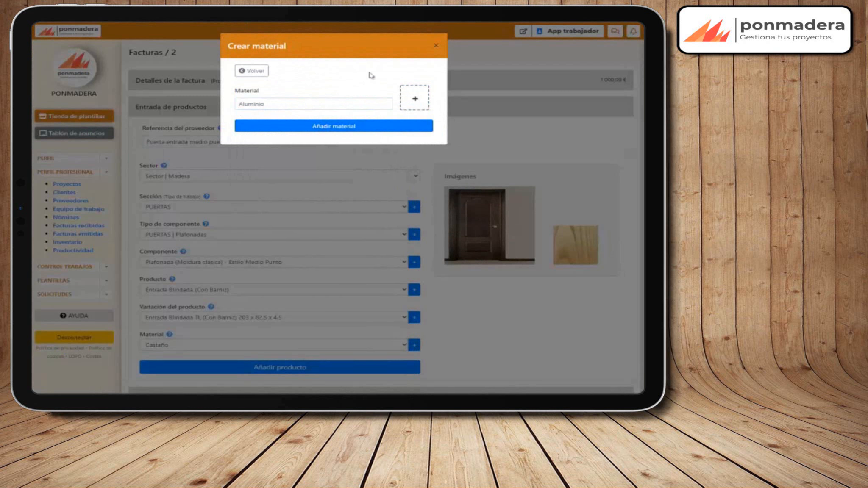
pyautogui.click(436, 46)
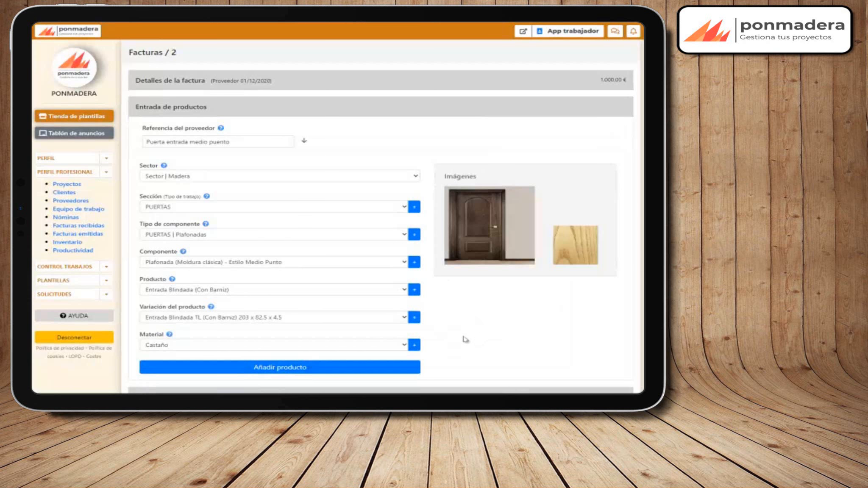
# Add the Roble door Entrada Normal TM (Con Barniz) 203 x 82.5 x 4 to the invoice at a unit price of 175
pyautogui.click(294, 367)
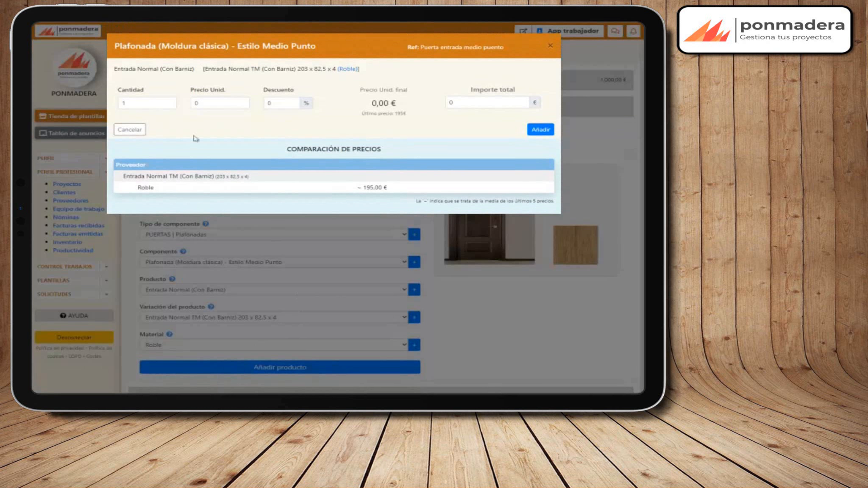
pyautogui.doubleClick(196, 103)
pyautogui.click(224, 101)
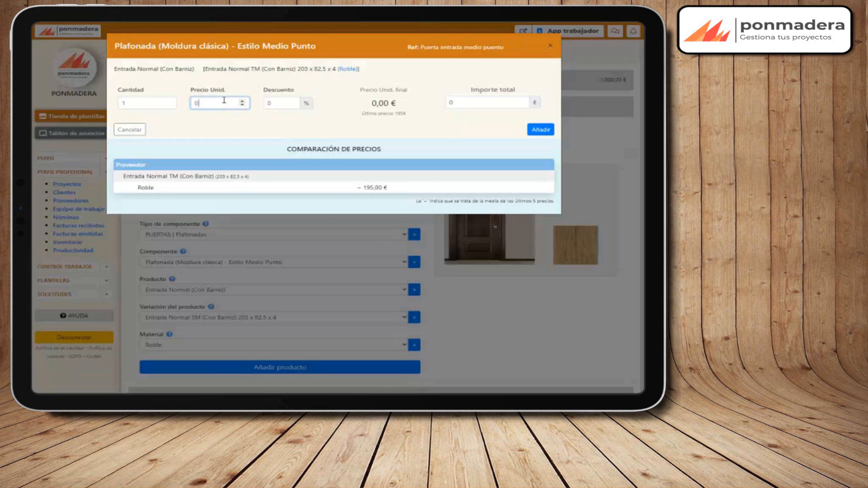
pyautogui.doubleClick(224, 100)
pyautogui.write('175')
pyautogui.click(543, 131)
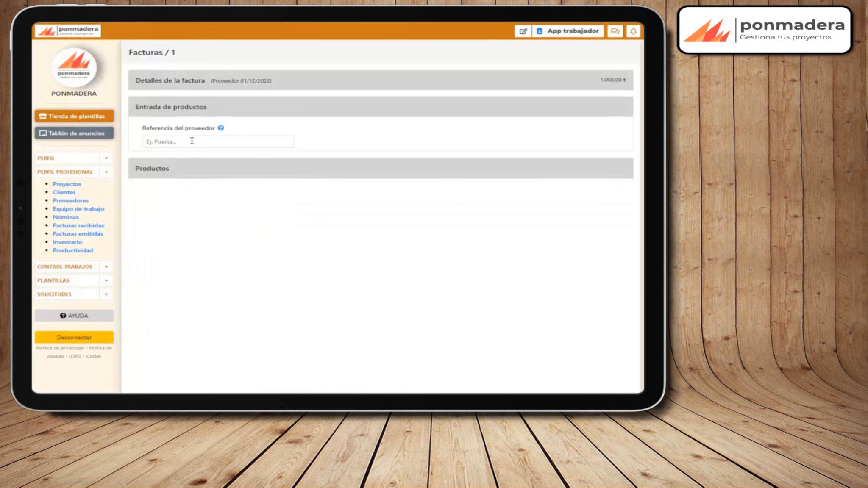
# In invoice 1, enter supplier reference 610 RLV CIBELES ROBLE and classify it under sector Madera, section PUERTAS, component type PUERTAS | Plafonadas
pyautogui.click(191, 141)
pyautogui.write('610 RLV CIBELES ROBLE')
pyautogui.click(199, 177)
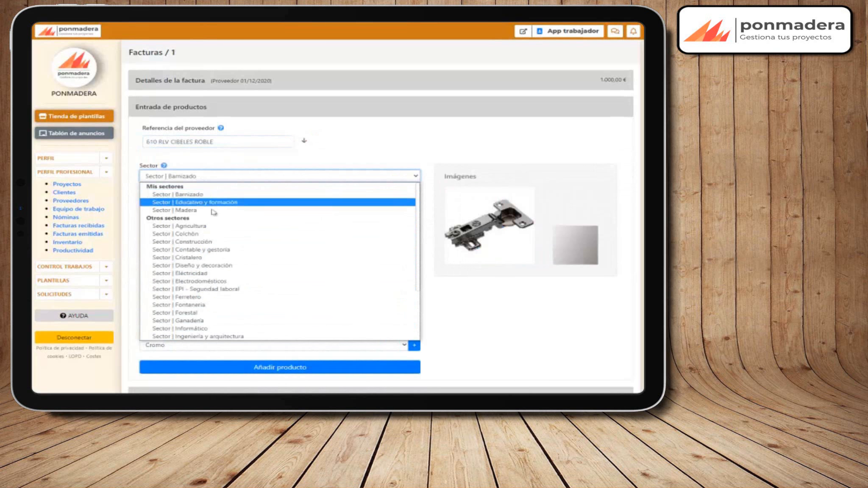
pyautogui.click(212, 209)
pyautogui.click(212, 208)
pyautogui.click(213, 233)
pyautogui.click(213, 234)
pyautogui.scroll(-3, 224, 193)
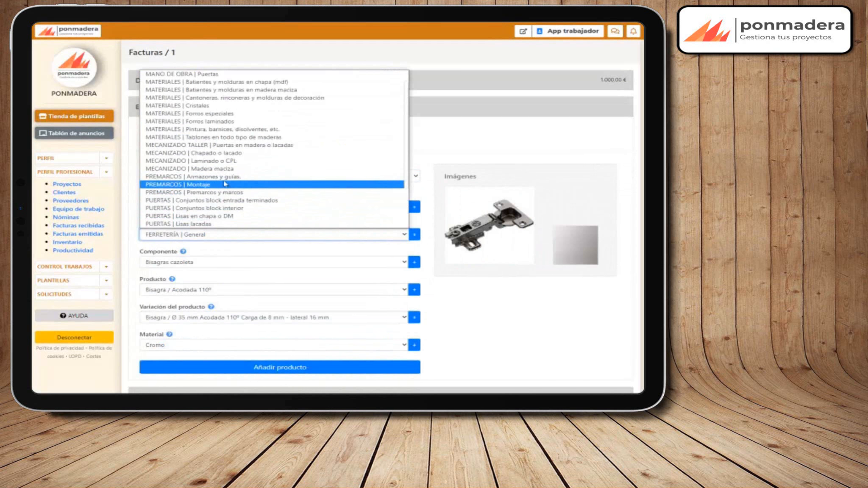
pyautogui.click(225, 194)
# Choose component Plafonada (Moldura clásica) - Estilo Medio Punto, product Entrada Normal (Con Barniz), variation Entrada Normal TM 203 x 82.5 x 4 and material Roble
pyautogui.click(226, 262)
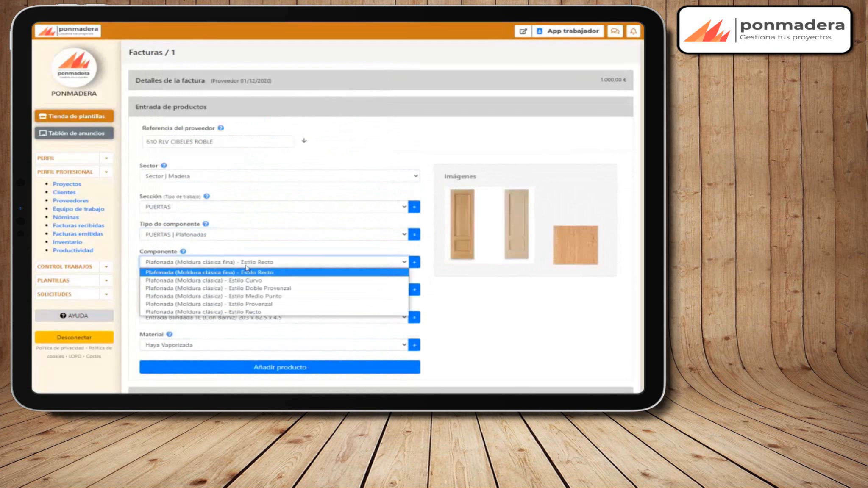
pyautogui.click(271, 293)
pyautogui.click(226, 291)
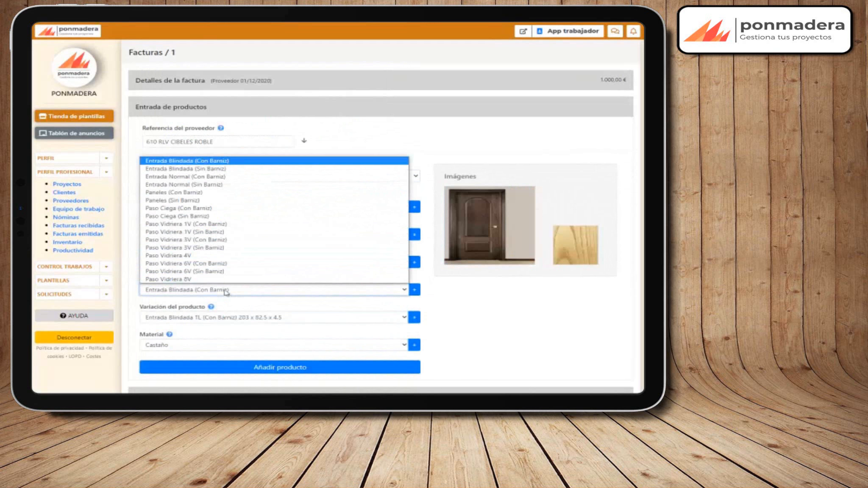
pyautogui.click(235, 178)
pyautogui.click(242, 317)
pyautogui.click(220, 337)
pyautogui.click(220, 347)
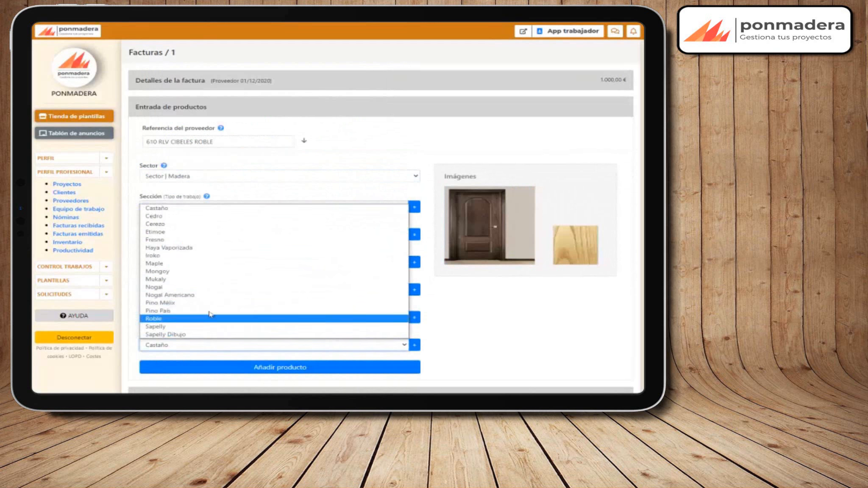
pyautogui.click(211, 319)
# Add one unit of the Entrada Normal door to the invoice at a unit price of 195 and review the product list
pyautogui.click(275, 368)
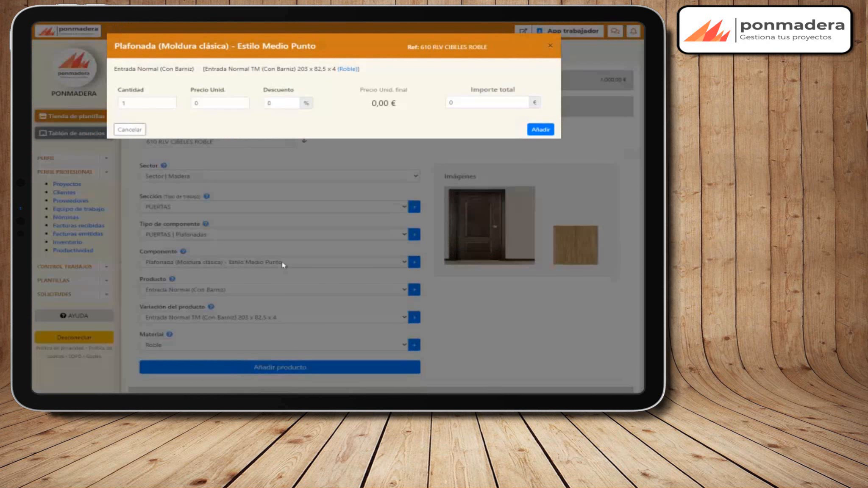
pyautogui.press('Tab')
pyautogui.write('100')
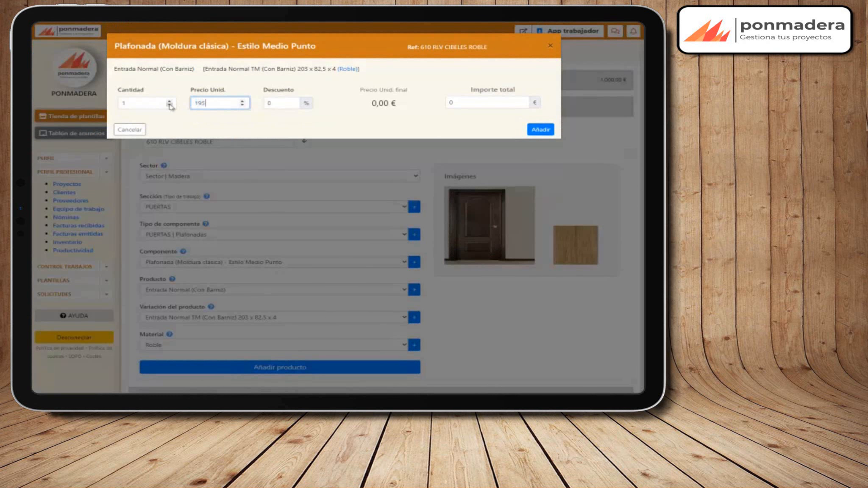
pyautogui.press('Tab')
pyautogui.press('Tab')
pyautogui.click(541, 130)
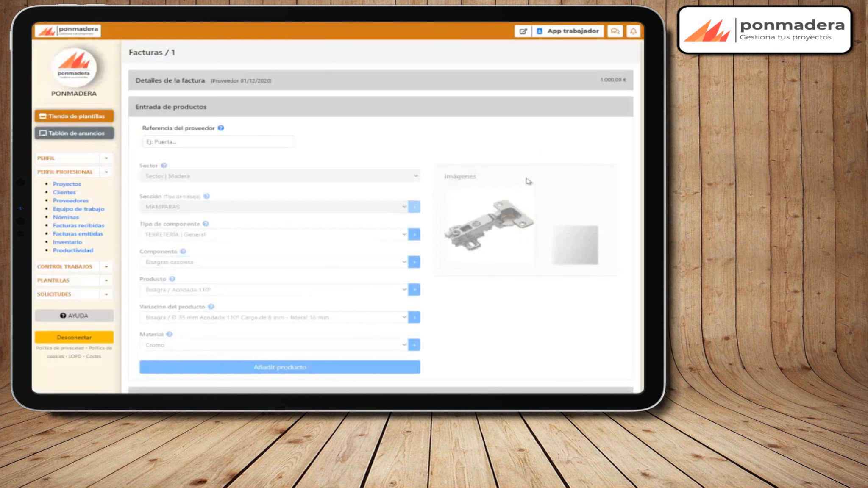
pyautogui.scroll(-4, 528, 182)
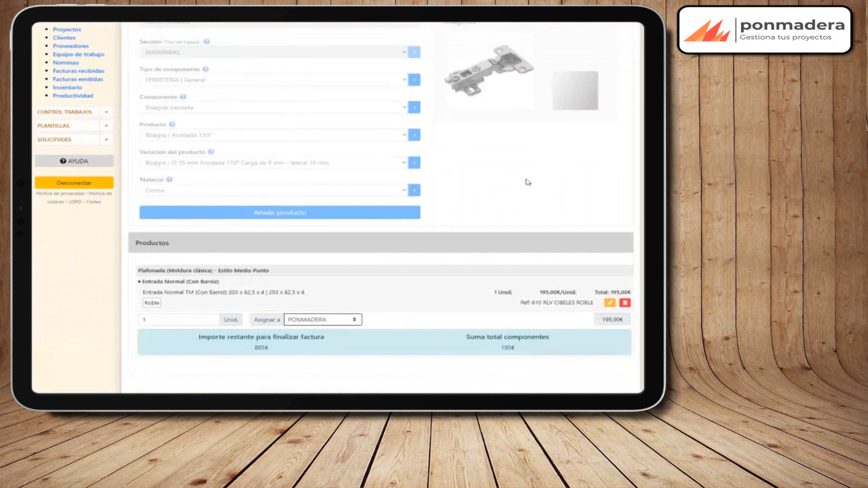
pyautogui.scroll(4, 320, 187)
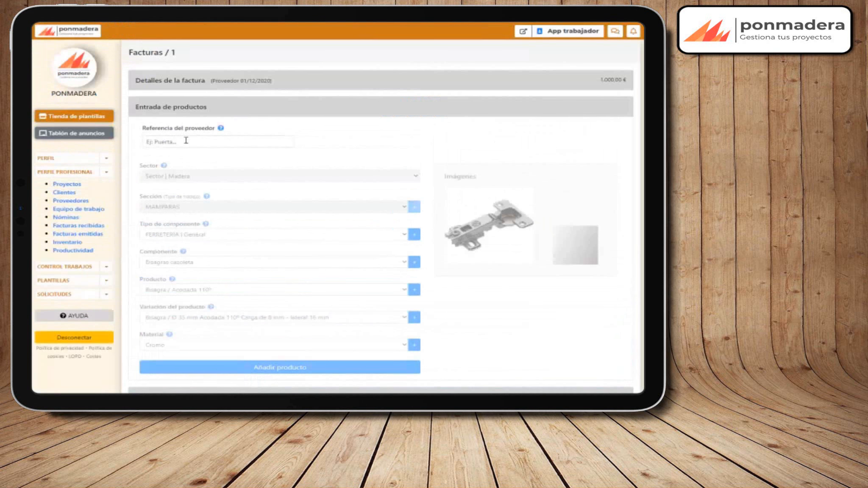
# Enter supplier reference 610 RLV ROBLE and classify the product under section PUERTAS, component type PUERTAS | Plafonadas
pyautogui.click(185, 140)
pyautogui.write('610 RLV ROBLE')
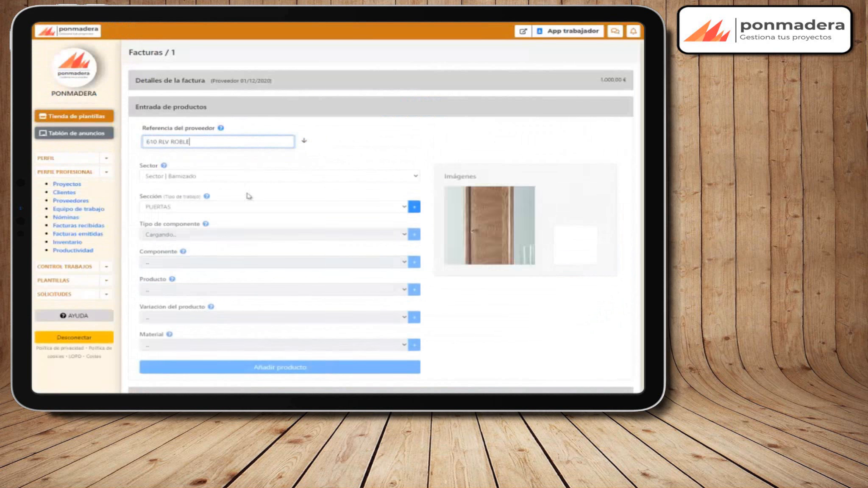
pyautogui.click(229, 207)
pyautogui.click(195, 227)
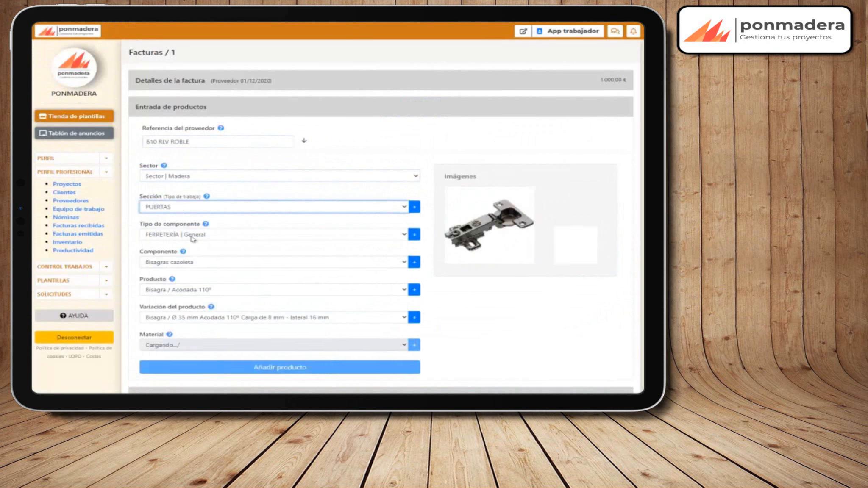
pyautogui.click(195, 234)
pyautogui.scroll(-3, 195, 199)
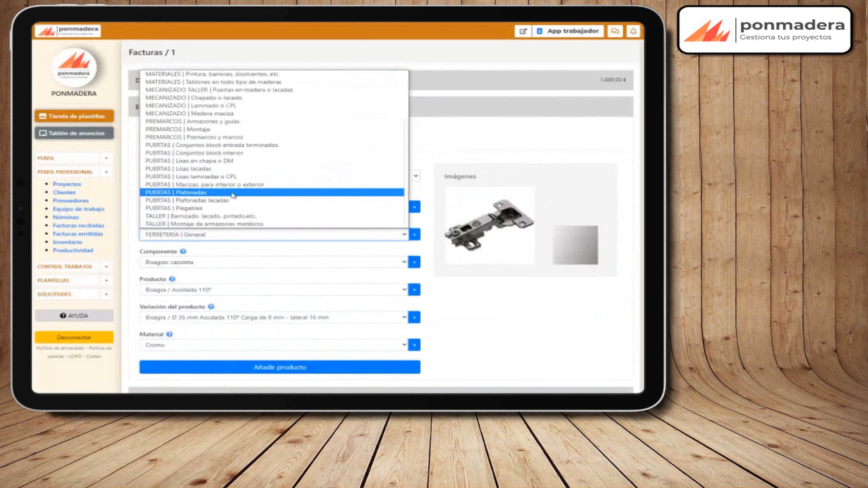
pyautogui.click(199, 189)
# Choose component Plafonada (Moldura clásica) - Estilo Medio Punto, product Paso Ciega (Con Barniz), variation Puerta Ciega TM (Con Barniz) and material Roble
pyautogui.click(234, 262)
pyautogui.click(254, 286)
pyautogui.click(254, 290)
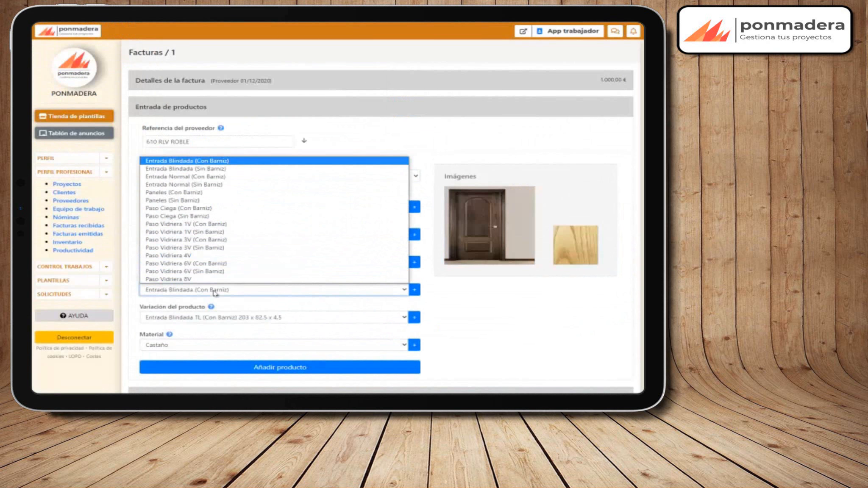
pyautogui.click(212, 215)
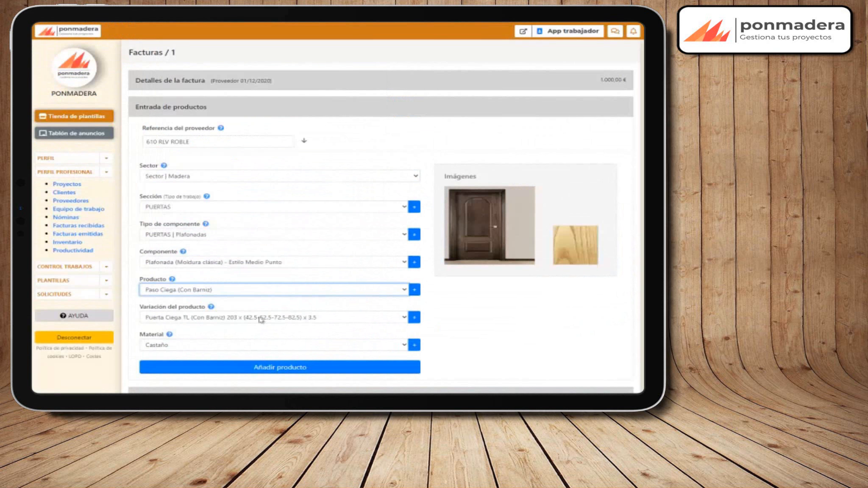
pyautogui.click(229, 348)
pyautogui.click(229, 319)
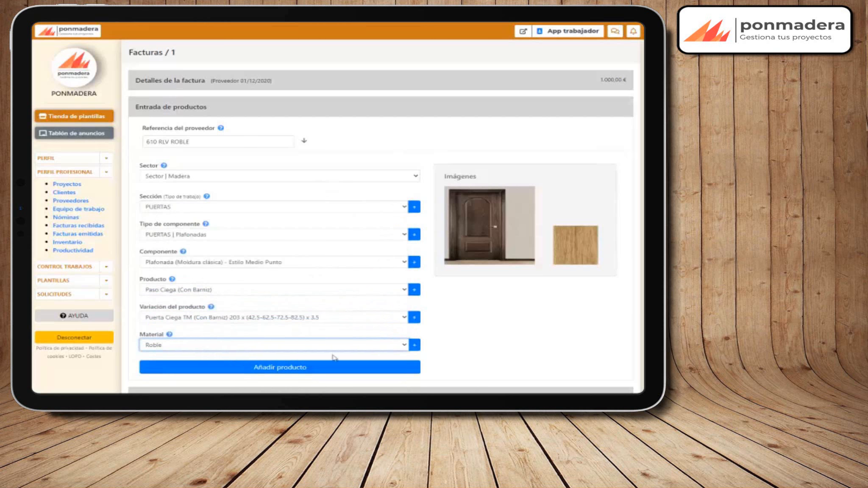
# Add 5 units of the Paso Ciega door to the invoice at a unit price of 125 and review the product list
pyautogui.click(172, 103)
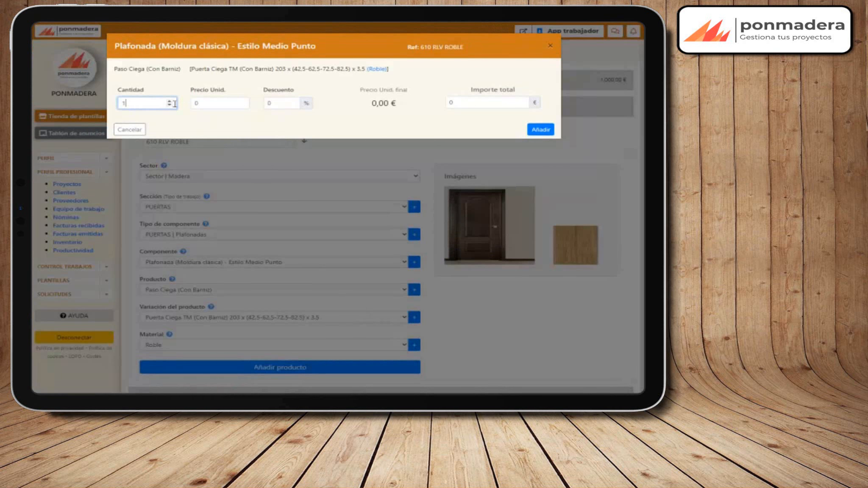
pyautogui.press('BackSpace')
pyautogui.write('5')
pyautogui.press('Tab')
pyautogui.write('12')
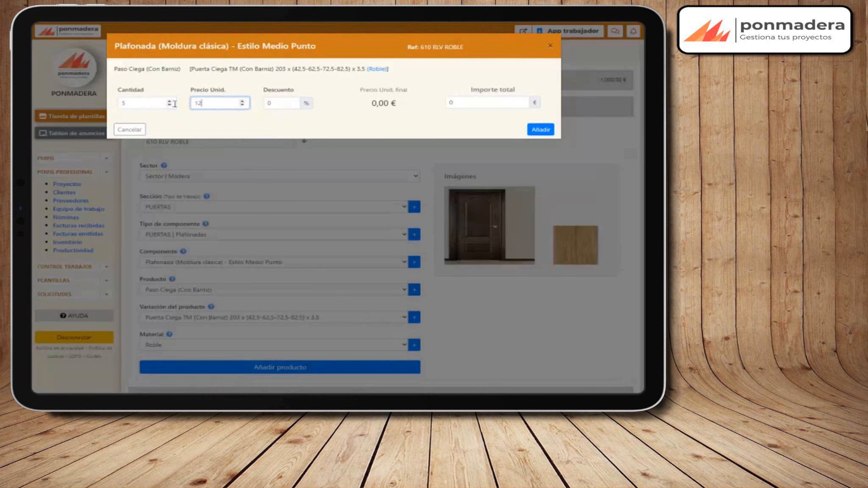
pyautogui.write('5')
pyautogui.press('Tab')
pyautogui.click(539, 131)
pyautogui.scroll(-5, 418, 244)
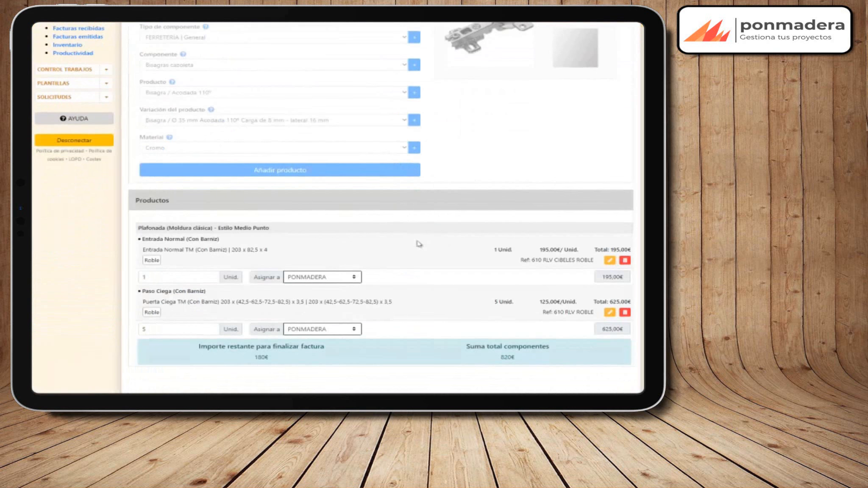
# Enter supplier reference 616 RLV ROBLE and classify the product under sector Madera, section PUERTAS, component type PUERTAS | Plafonadas
pyautogui.scroll(5, 418, 243)
pyautogui.write('616 RLV ROBLE')
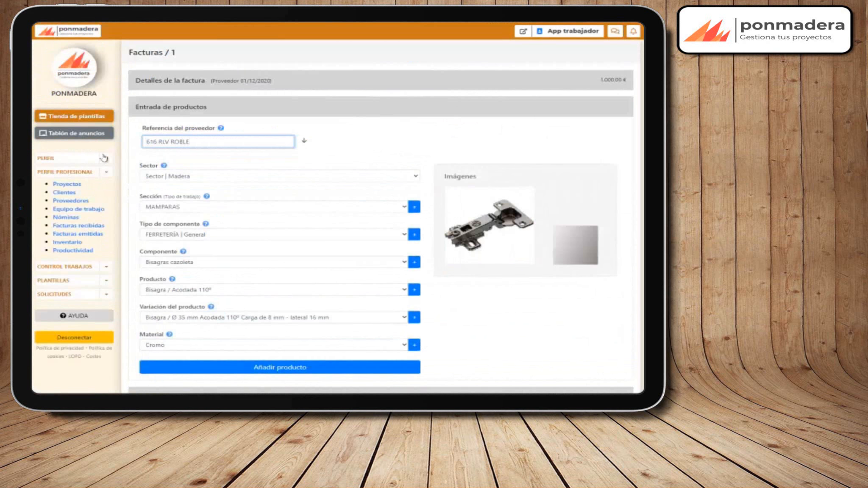
pyautogui.click(191, 177)
pyautogui.click(193, 214)
pyautogui.click(193, 207)
pyautogui.click(193, 226)
pyautogui.click(198, 235)
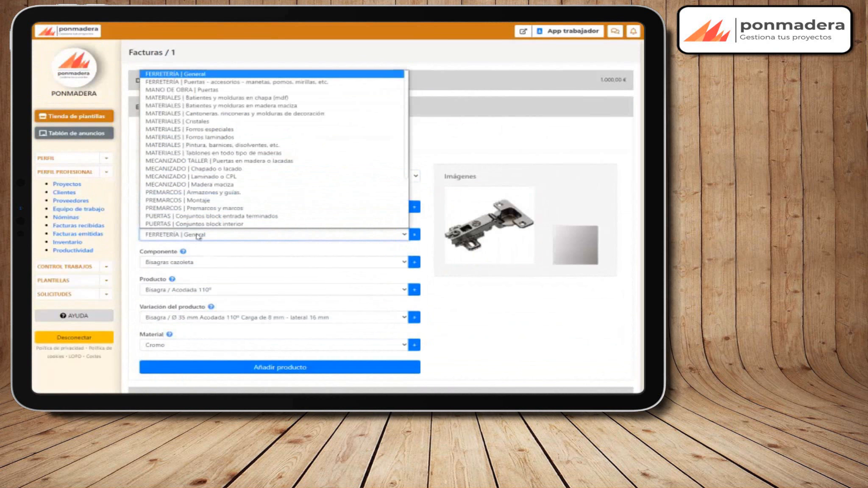
pyautogui.scroll(-4, 194, 148)
pyautogui.click(195, 180)
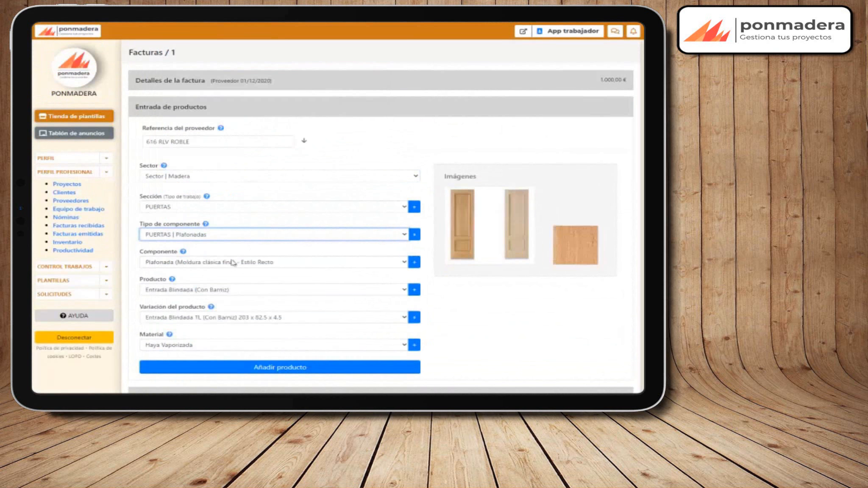
# Choose component Plafonada (Moldura clásica) - Estilo Medio Punto, product Paso Vidriera 6V (Con Barniz), variation Puerta Vid. 6V TM (Con Barniz) and material Roble
pyautogui.click(234, 263)
pyautogui.click(223, 296)
pyautogui.click(222, 289)
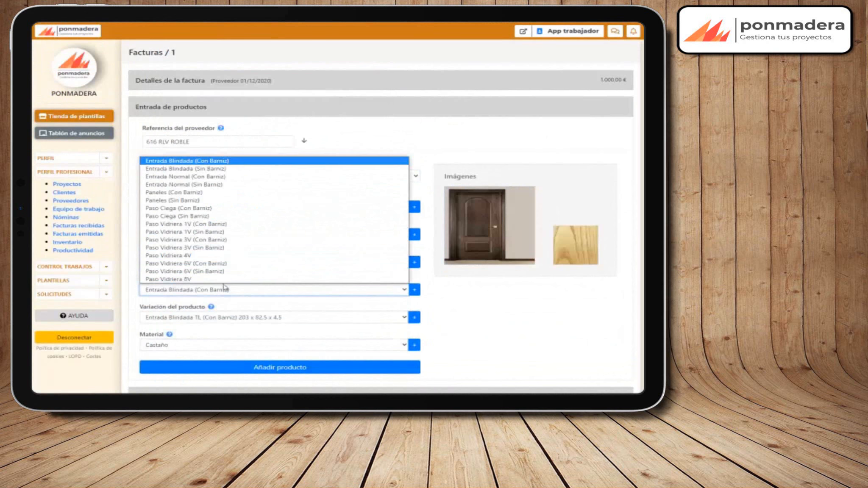
pyautogui.click(229, 264)
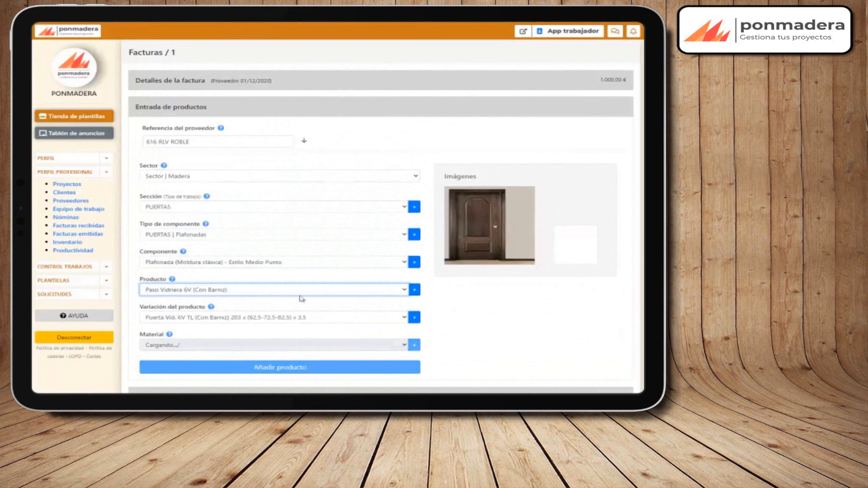
pyautogui.click(281, 318)
pyautogui.click(269, 335)
pyautogui.click(230, 345)
pyautogui.click(231, 280)
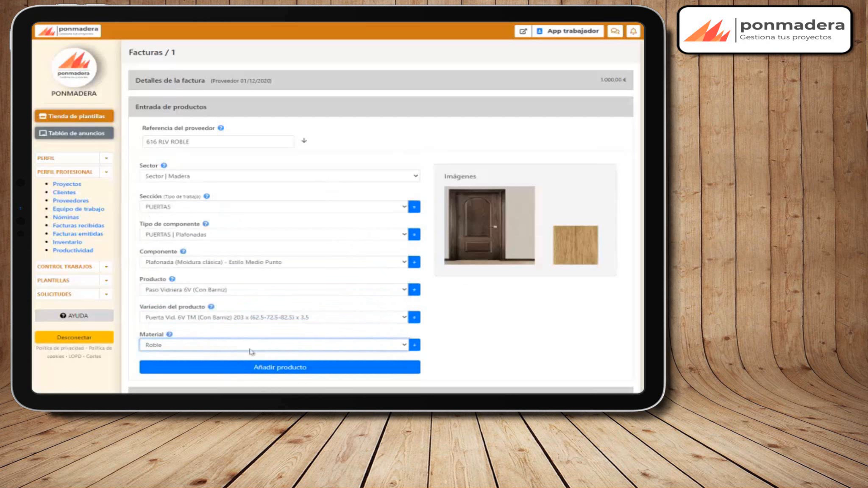
# Add 1 unit of the Paso Vidriera 6V door to the invoice at a unit price of 180
pyautogui.click(273, 367)
pyautogui.click(218, 102)
pyautogui.write('180')
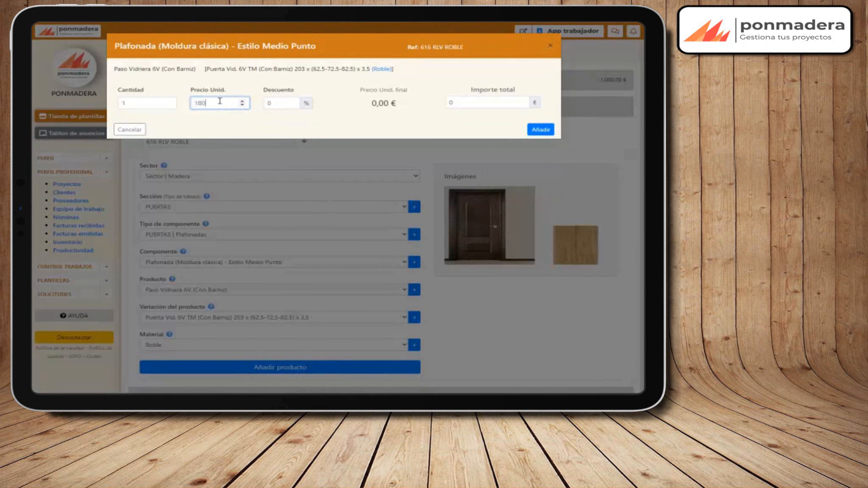
pyautogui.click(539, 130)
# Review the invoice's product list and send the invoice to assignment
pyautogui.scroll(-6, 360, 225)
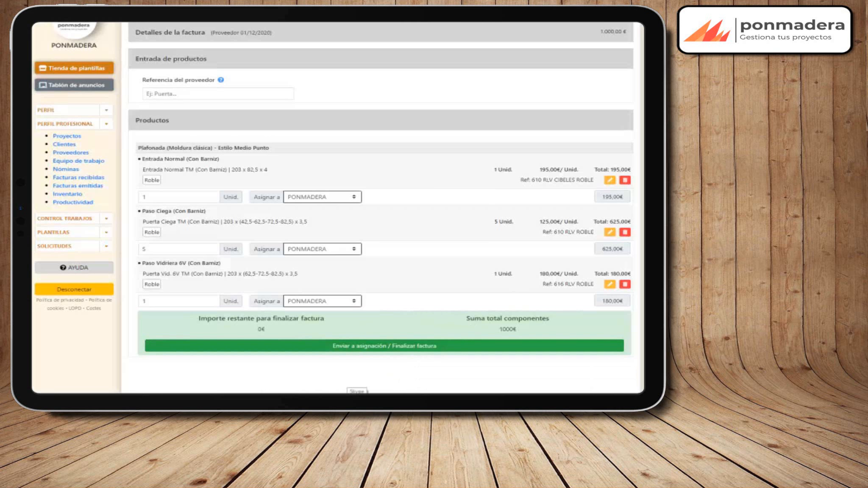
pyautogui.click(415, 348)
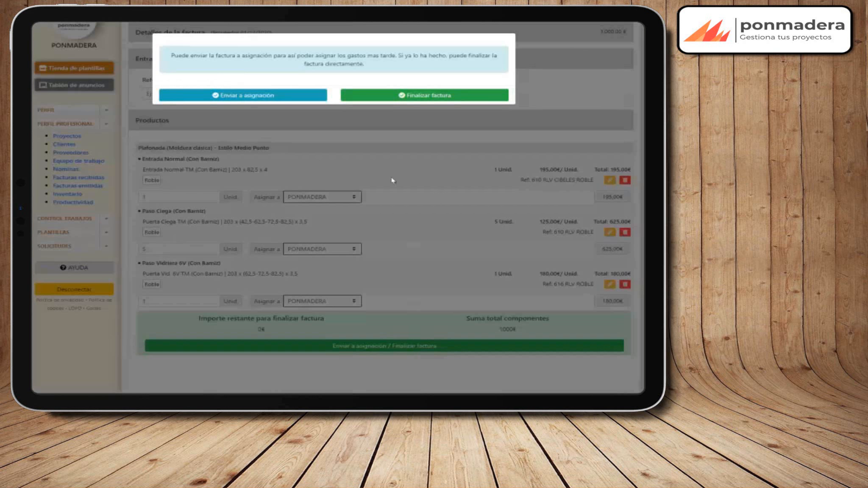
pyautogui.click(281, 100)
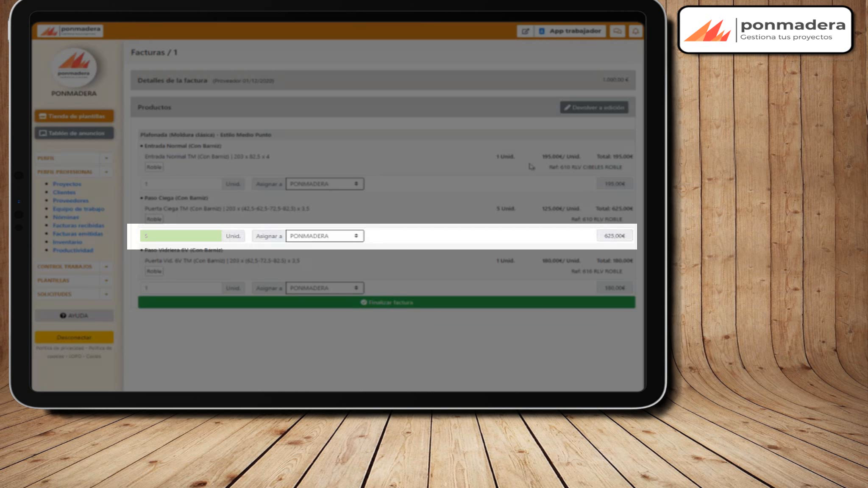
# Assign 2 of the Paso Ciega door units to 1 - PROYECTO NUEVO under section Puertas
pyautogui.doubleClick(146, 235)
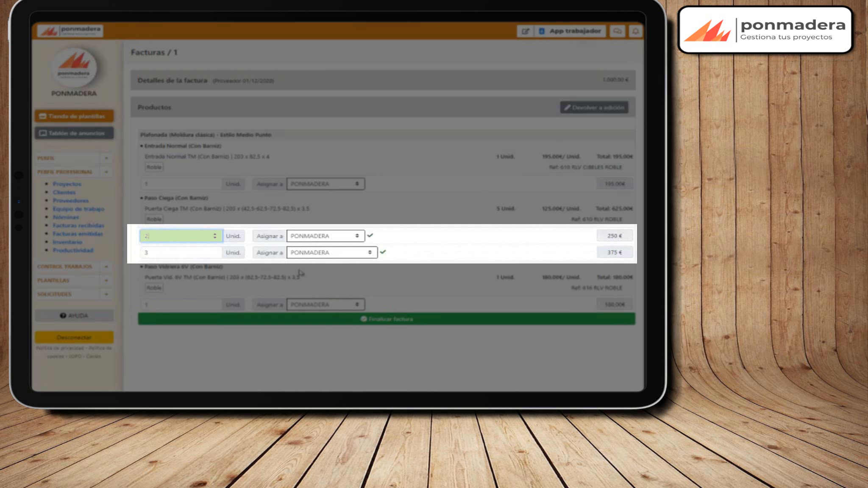
pyautogui.click(325, 236)
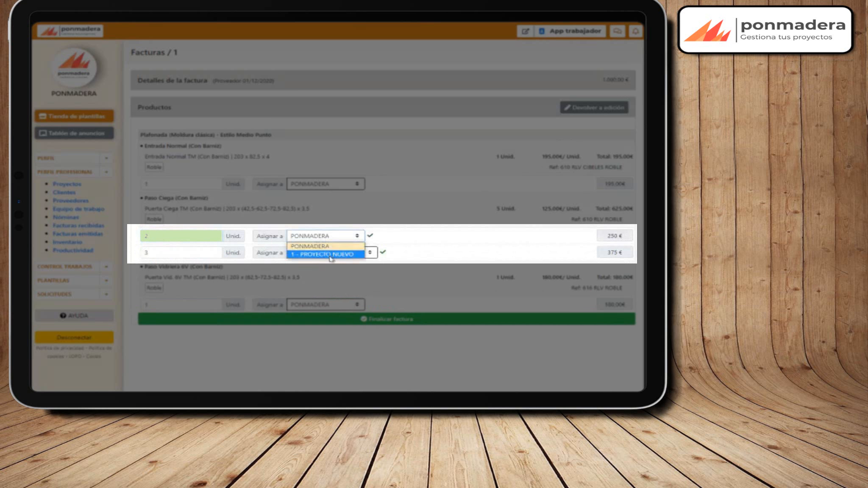
pyautogui.click(330, 255)
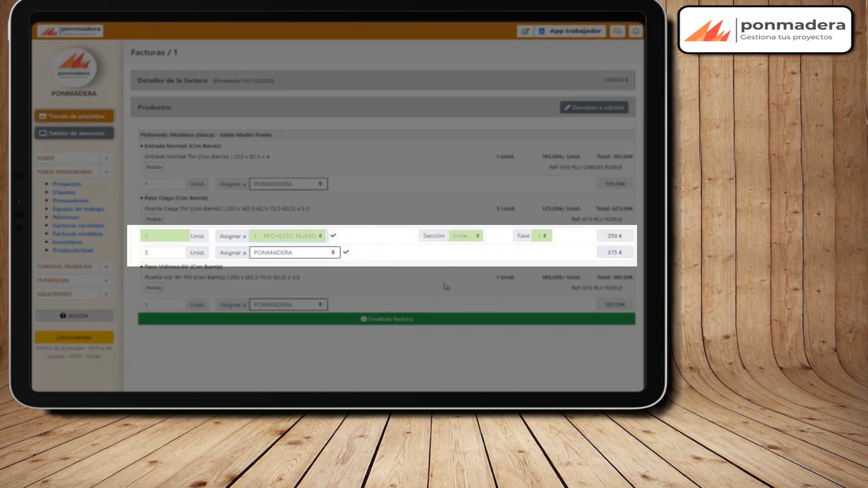
pyautogui.click(465, 236)
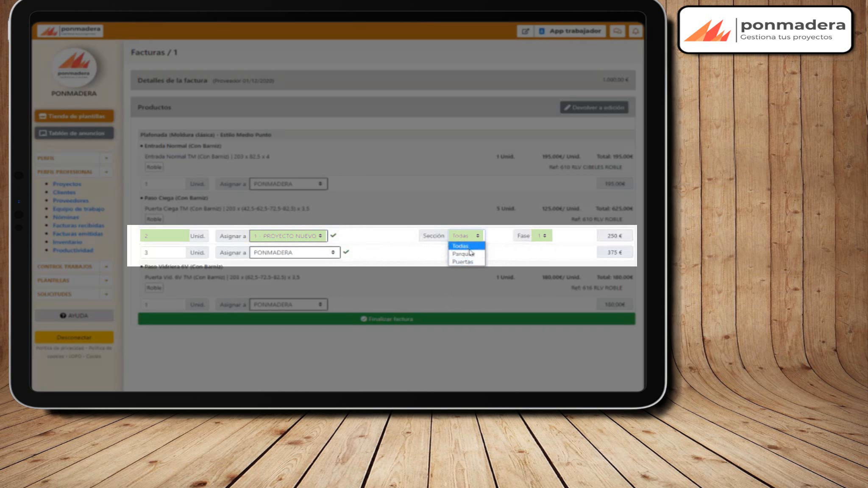
pyautogui.click(471, 263)
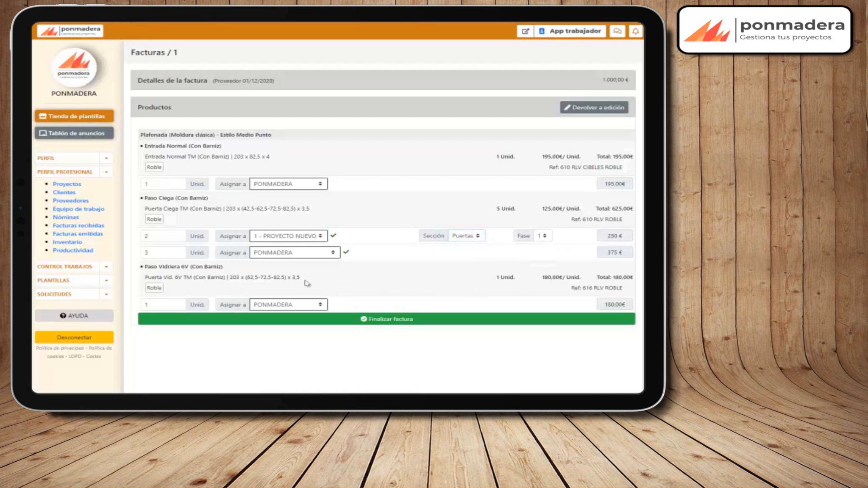
# Assign the Entrada Normal door to 1 - PROYECTO NUEVO under section Puertas
pyautogui.click(290, 185)
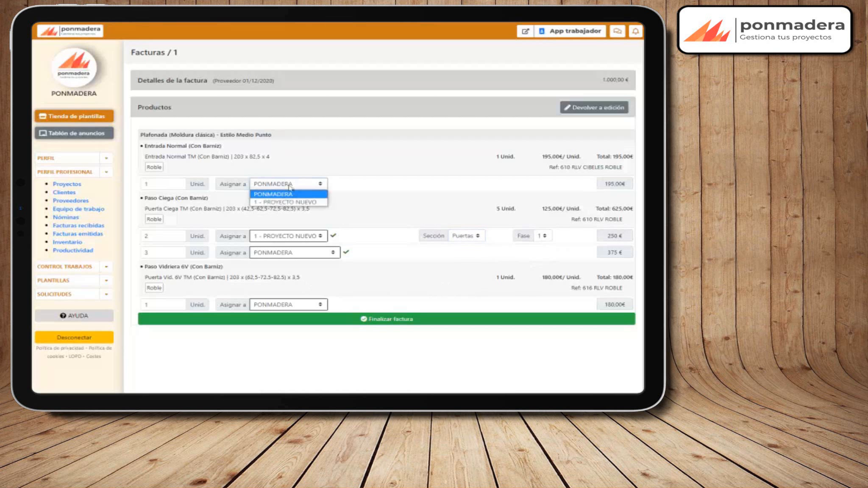
pyautogui.click(290, 202)
pyautogui.click(465, 184)
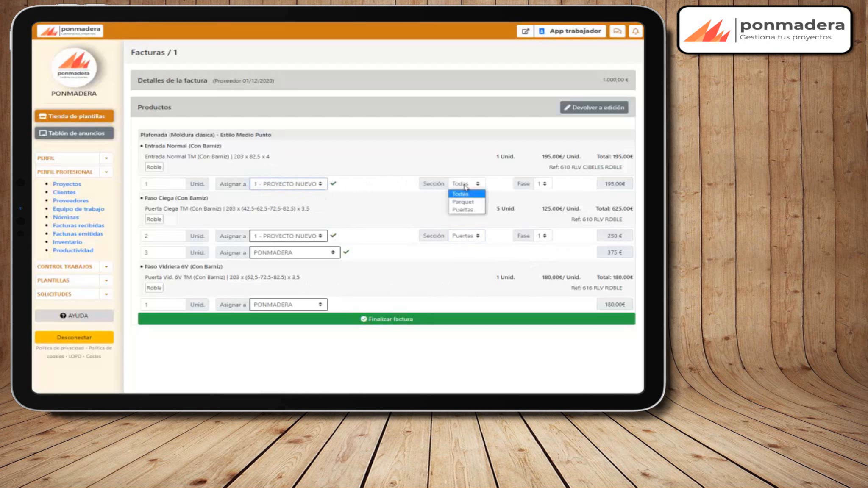
pyautogui.click(464, 210)
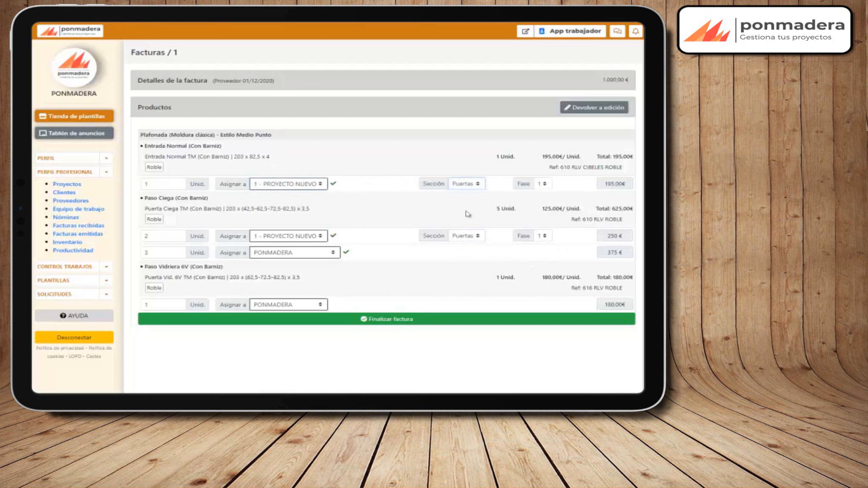
# Assign the Paso Vidriera 6V door to 1 - PROYECTO NUEVO under section Puertas and finalize the invoice
pyautogui.click(314, 304)
pyautogui.click(287, 322)
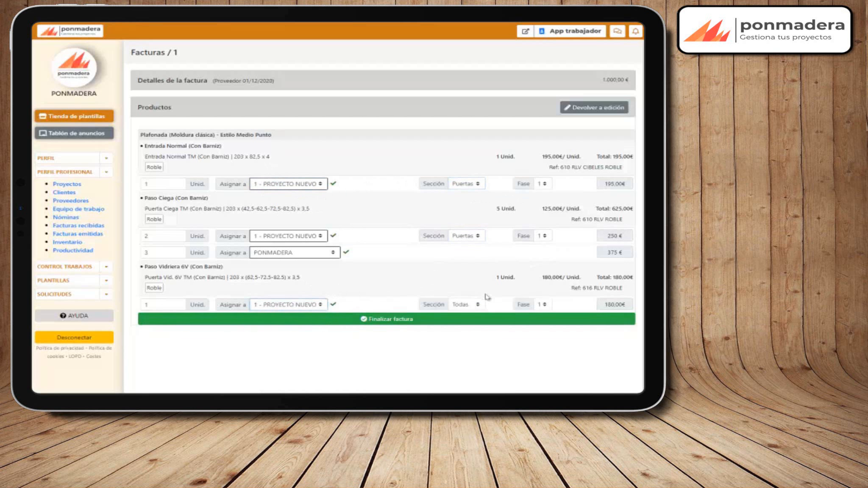
pyautogui.click(473, 305)
pyautogui.click(475, 330)
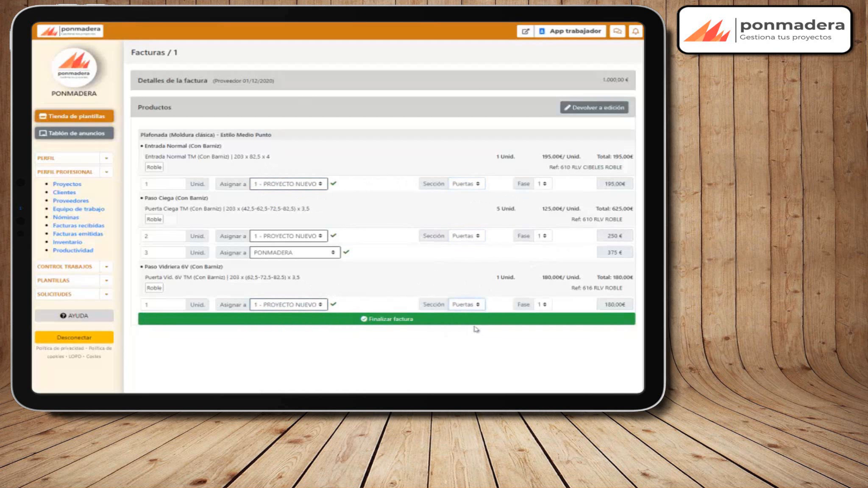
pyautogui.click(476, 319)
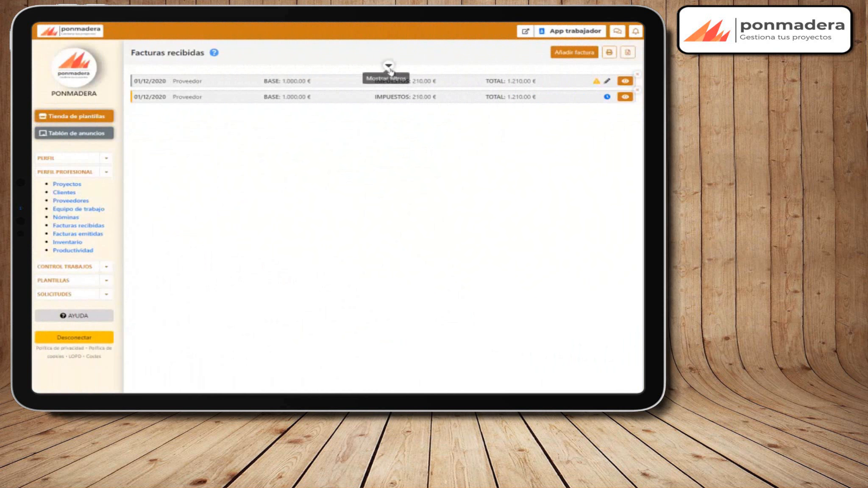
# Show the filters of the received invoices and examine the product details of the last 01/12/2020 invoice in the list
pyautogui.click(389, 67)
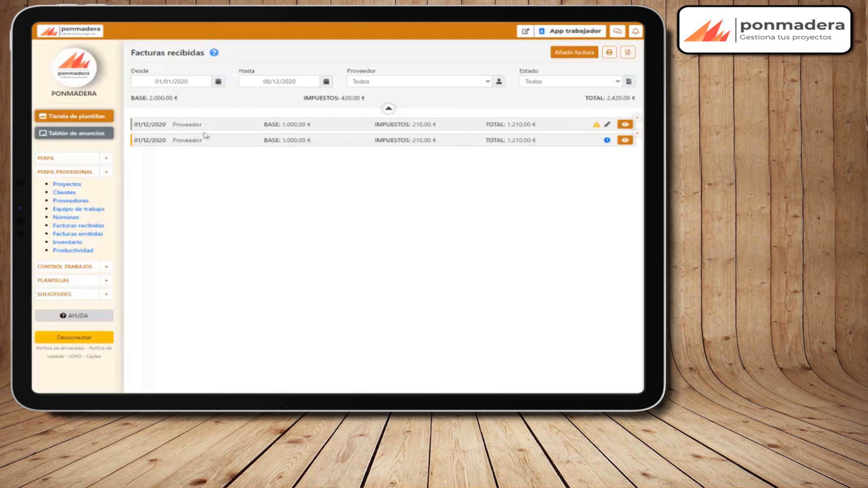
pyautogui.moveTo(151, 135)
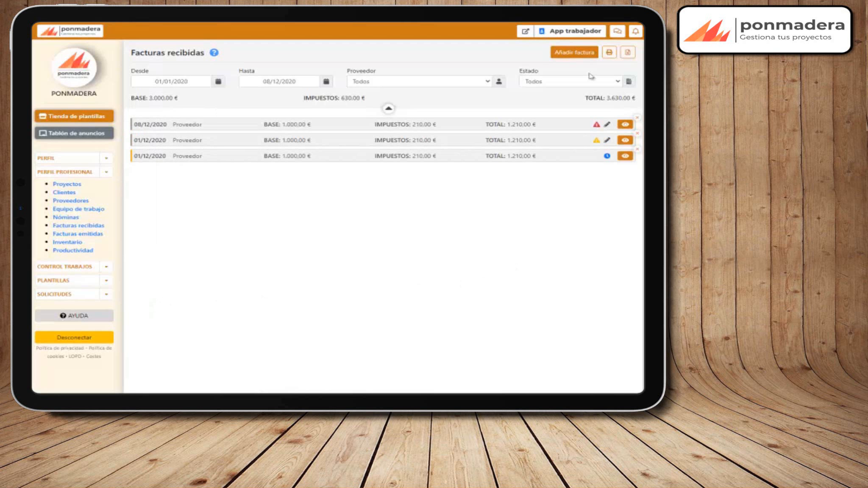
pyautogui.click(585, 59)
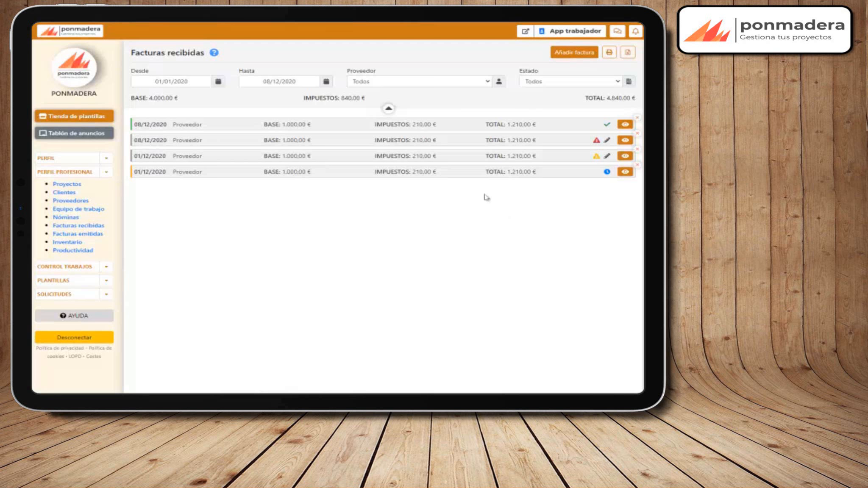
pyautogui.click(477, 172)
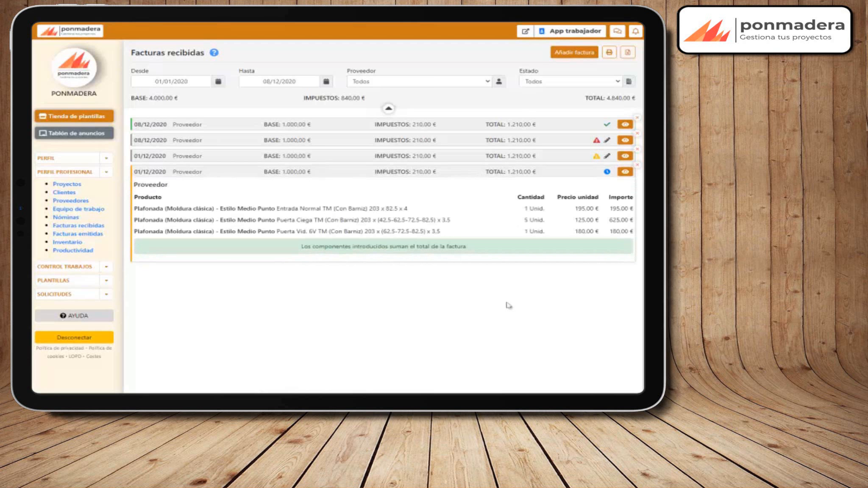
pyautogui.click(470, 169)
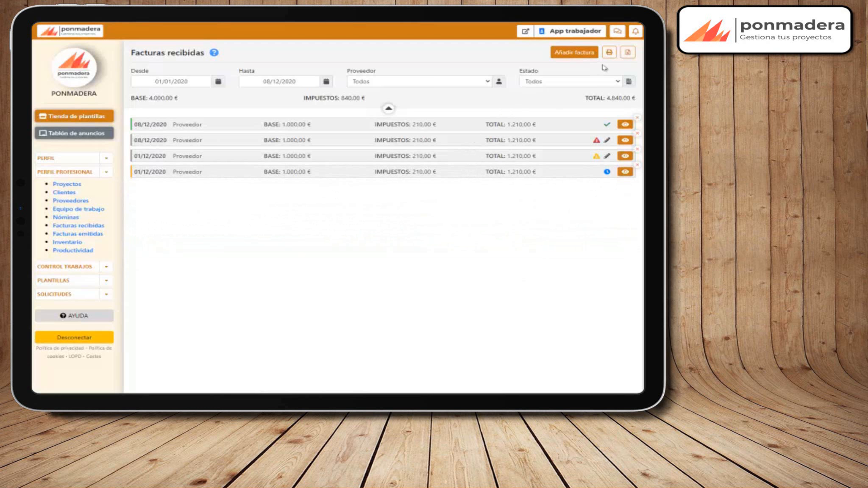
# Print the list of received invoices and download it as a file
pyautogui.click(609, 53)
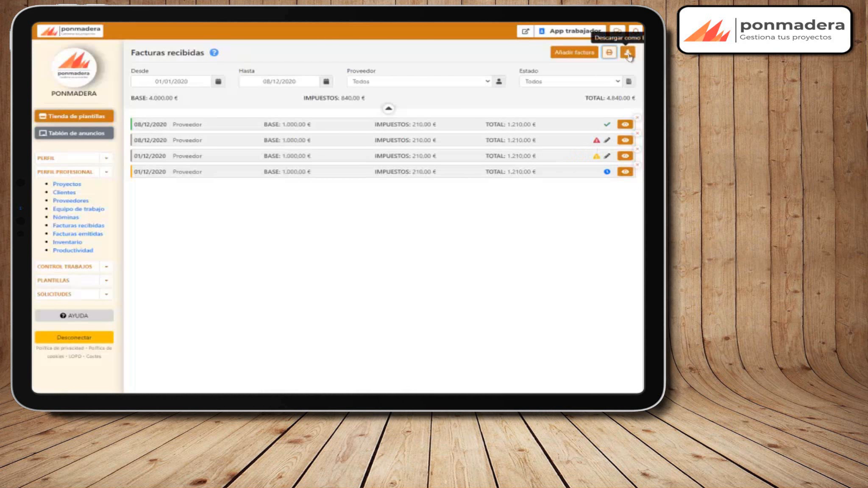
pyautogui.click(629, 56)
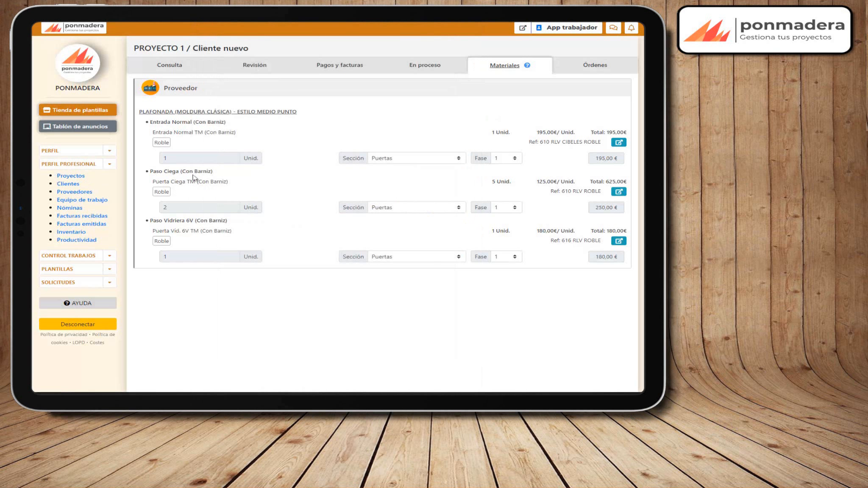
# Check the section and phase options of the Entrada Normal door in Proyecto 1's materials and follow its reference link
pyautogui.click(402, 164)
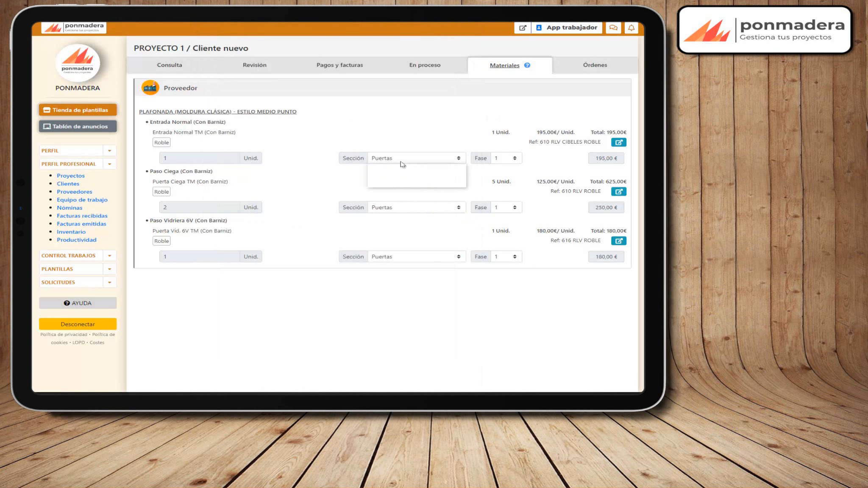
pyautogui.click(402, 164)
pyautogui.click(508, 160)
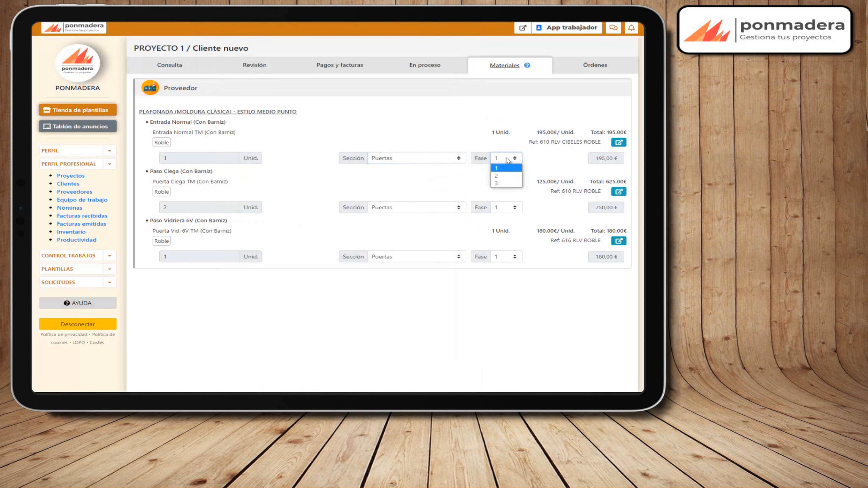
pyautogui.click(508, 160)
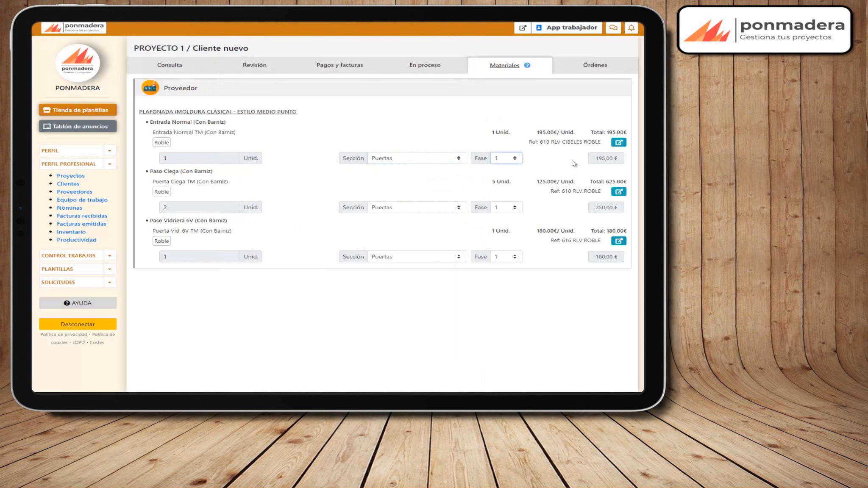
pyautogui.click(617, 144)
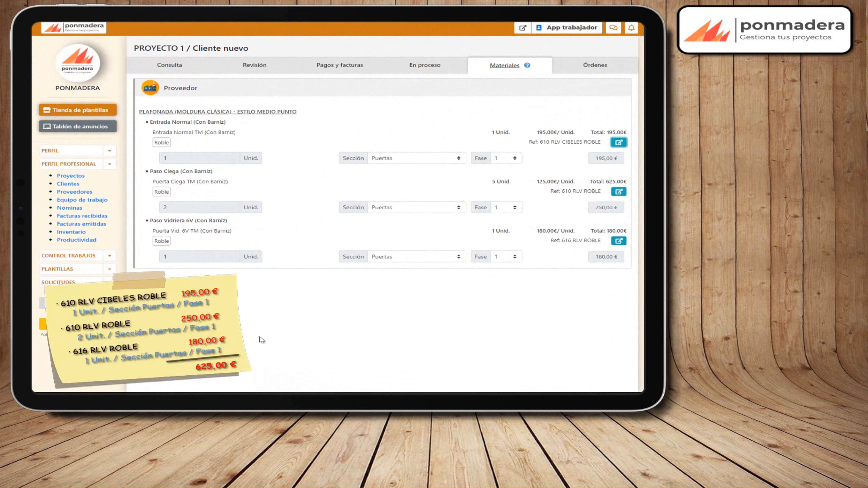
# Filter Proyecto 1's work in process by Fase 1 and examine its cost summary and the detailed worker and material expenses
pyautogui.click(422, 66)
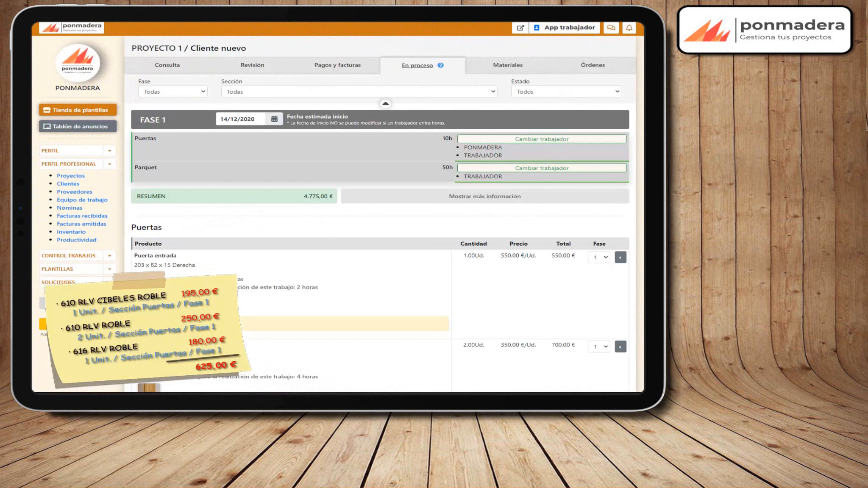
pyautogui.click(198, 96)
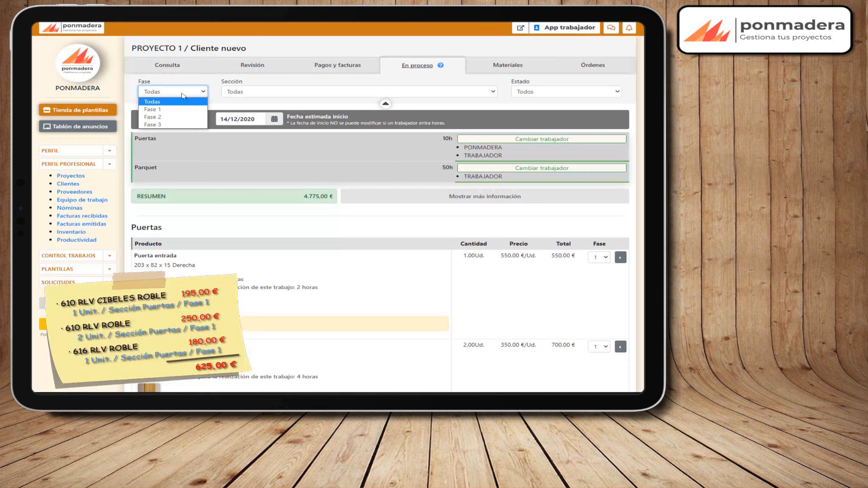
pyautogui.click(171, 110)
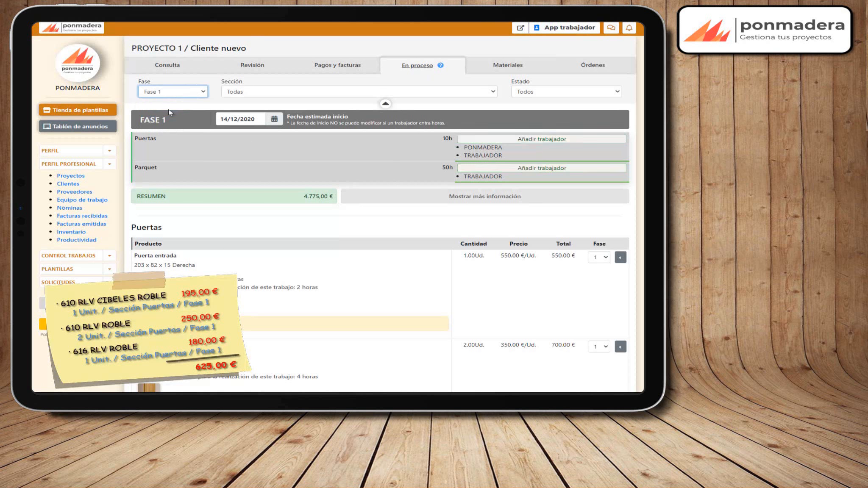
pyautogui.click(184, 203)
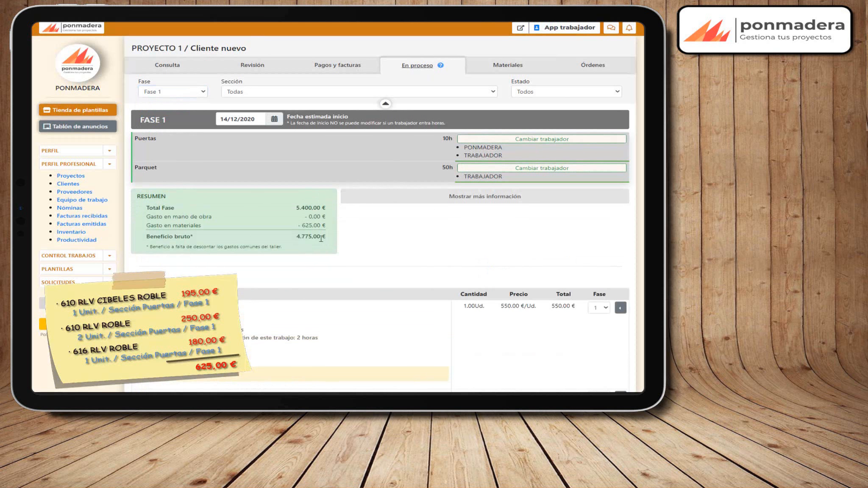
pyautogui.click(370, 203)
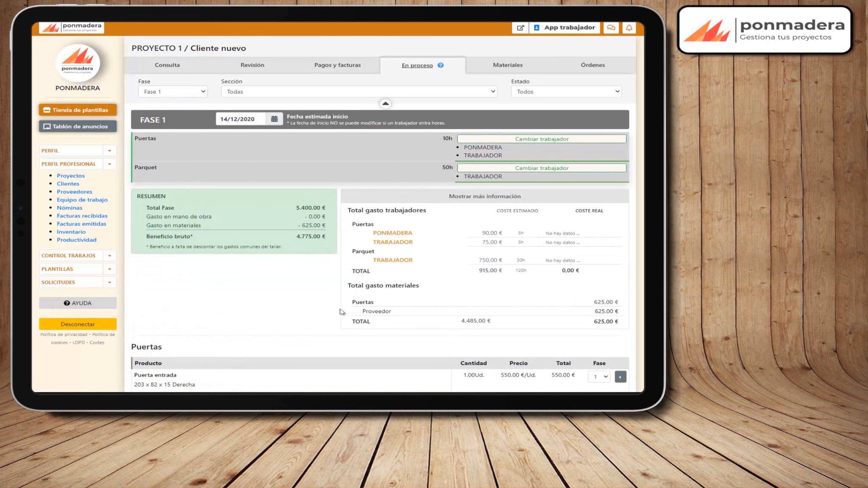
pyautogui.click(336, 202)
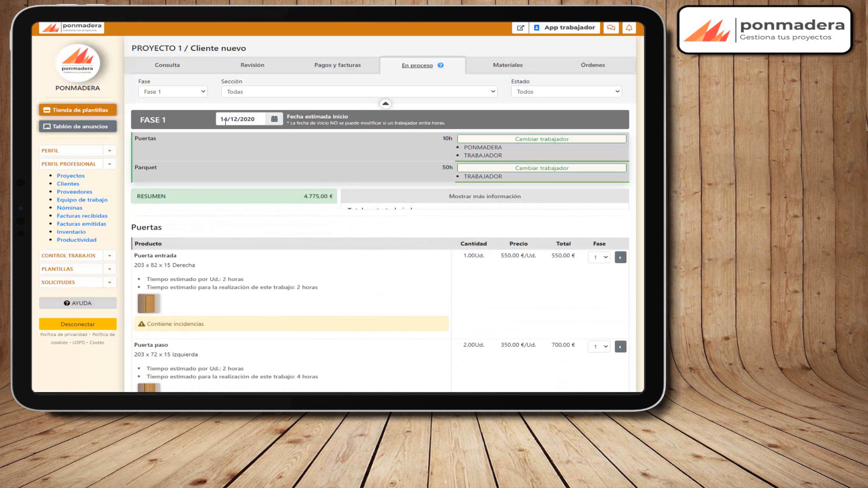
# Filter Proyecto 1's work in process by Fase 2 and by Fase 3, examining the cost summary of each phase
pyautogui.click(194, 93)
pyautogui.click(192, 117)
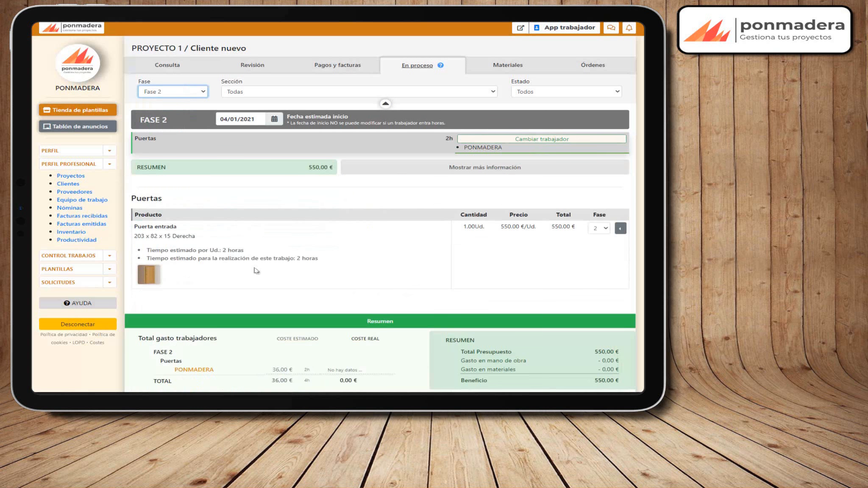
pyautogui.click(287, 172)
pyautogui.click(194, 91)
pyautogui.click(191, 124)
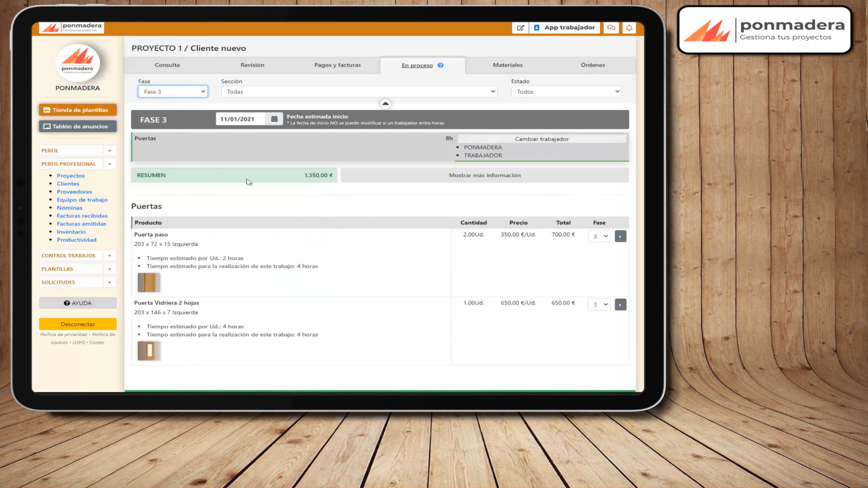
pyautogui.click(256, 181)
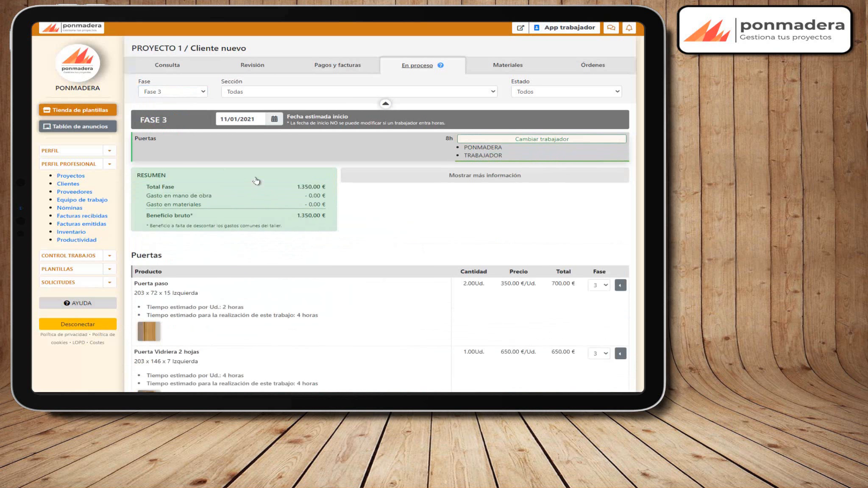
pyautogui.click(256, 180)
# Show all phases of Proyecto 1's work in process and examine the overall summary of worker costs, material costs and profit
pyautogui.click(181, 97)
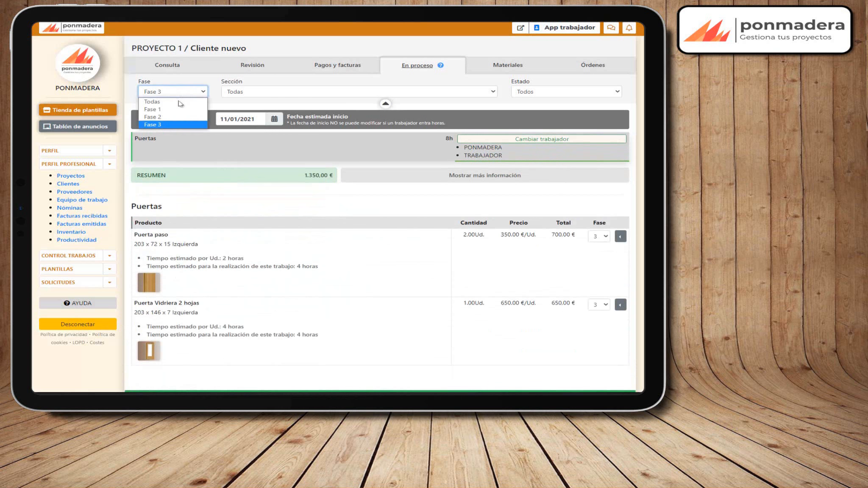
pyautogui.click(181, 103)
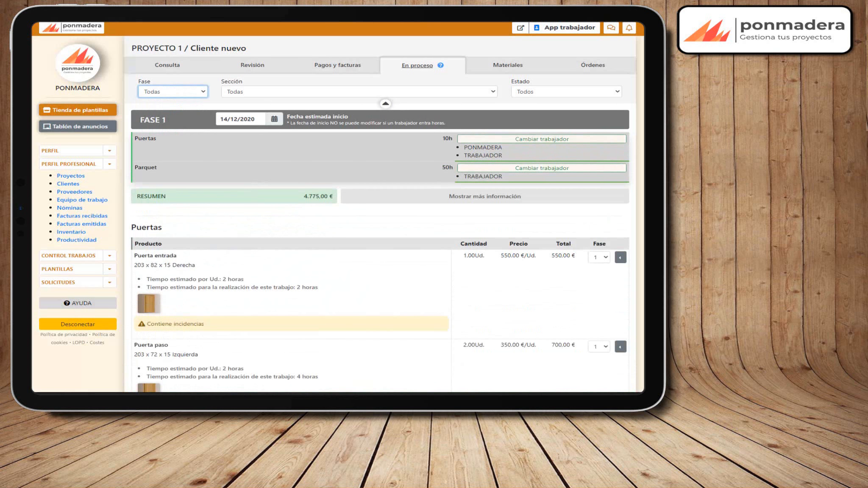
pyautogui.scroll(-20, 380, 208)
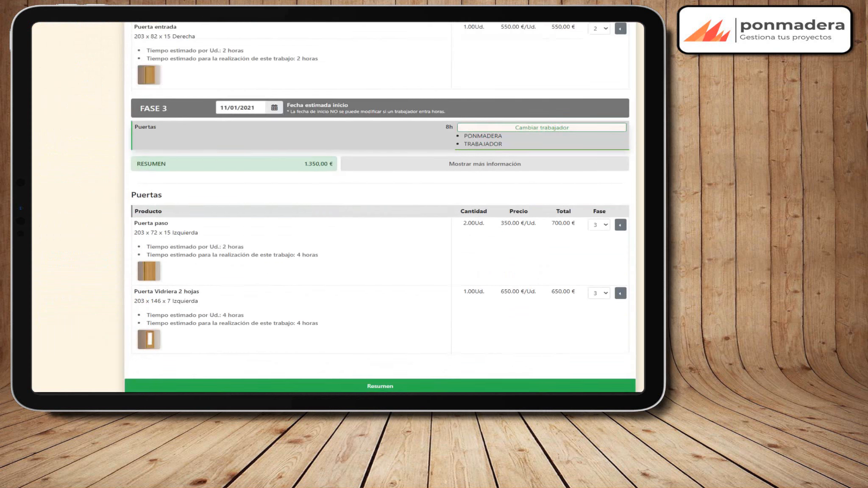
pyautogui.scroll(-3, 380, 207)
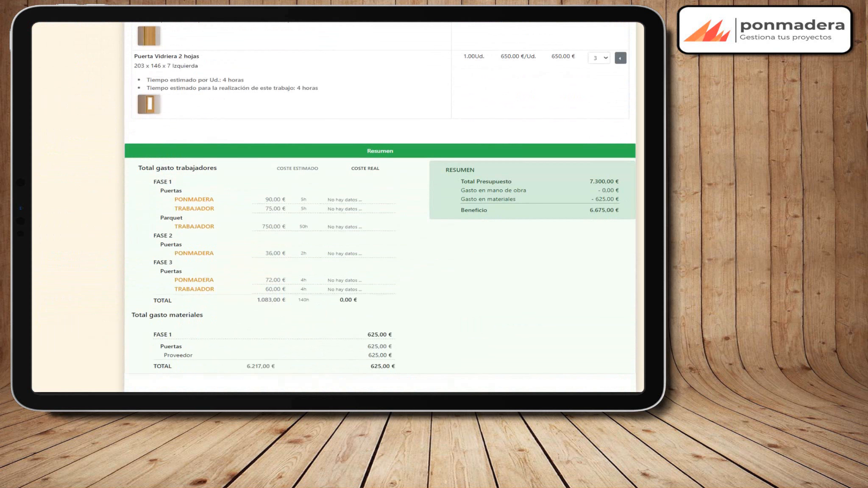